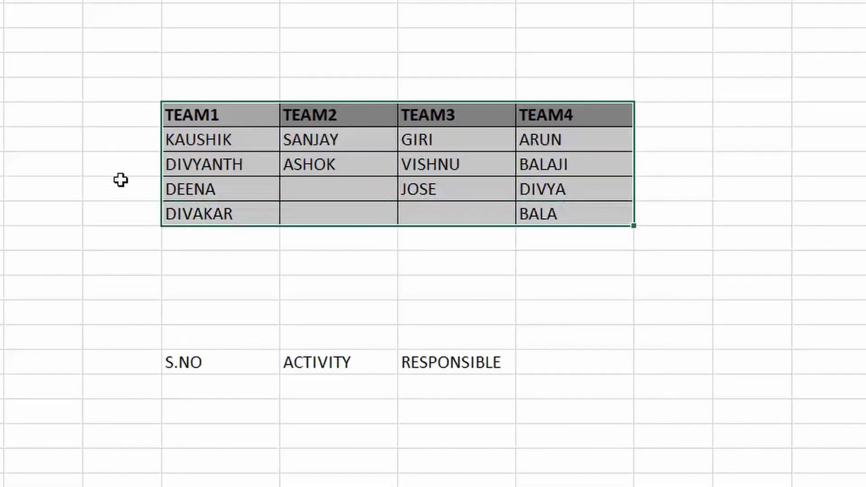
- Examine the team table's four column headers and the member names listed under them
{"action": "left_click", "coordinate": [227, 120]}
{"action": "left_click", "coordinate": [287, 119]}
{"action": "left_click", "coordinate": [455, 109]}
{"action": "left_click", "coordinate": [558, 114]}
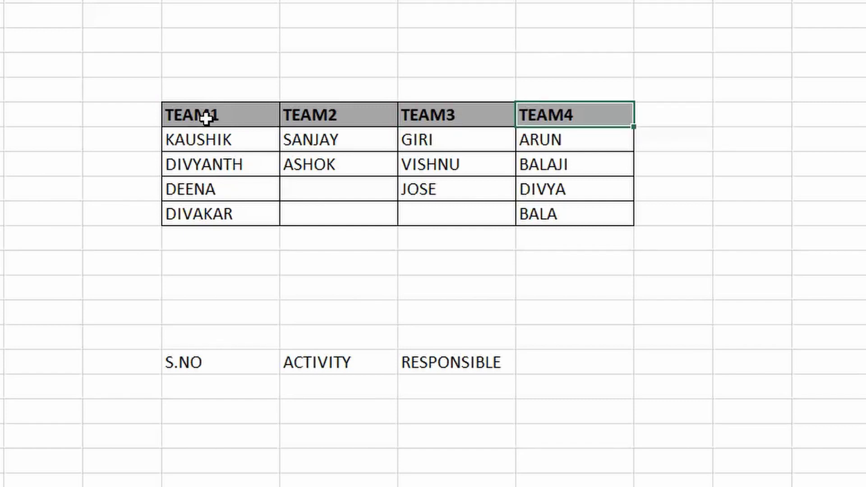
{"action": "left_click_drag", "start_coordinate": [206, 116], "coordinate": [586, 212]}
{"action": "left_click", "coordinate": [413, 264]}
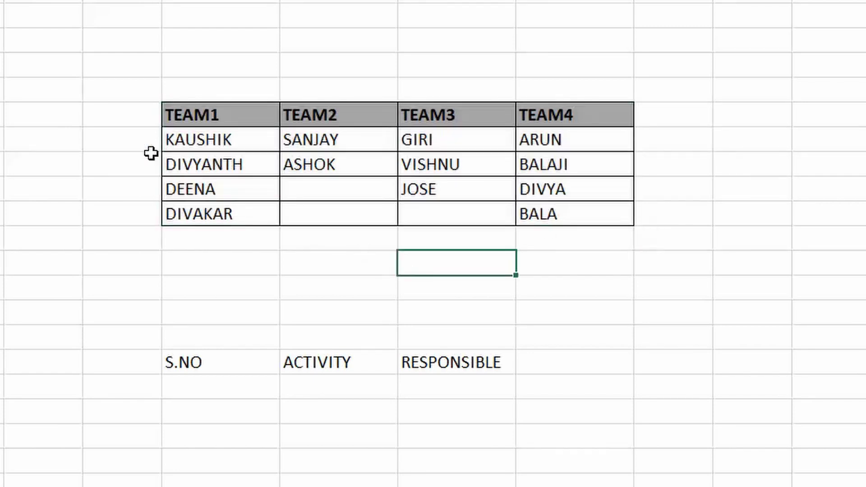
{"action": "left_click_drag", "start_coordinate": [201, 117], "coordinate": [209, 210]}
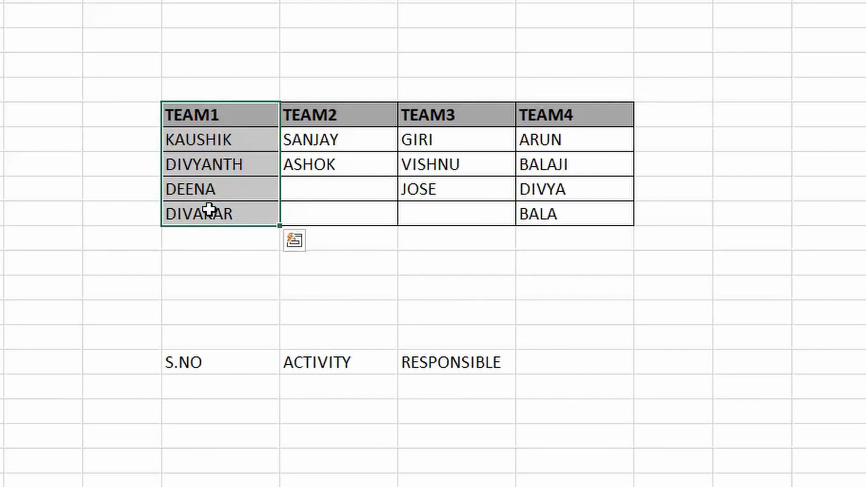
{"action": "left_click", "coordinate": [323, 158]}
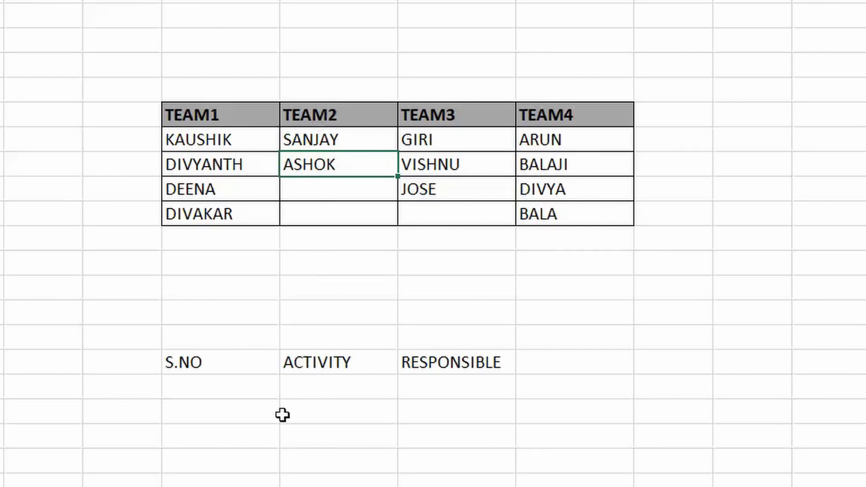
- Define the name TEAM1 for the member cells G7:G10 under the first team header
{"action": "left_click", "coordinate": [231, 141]}
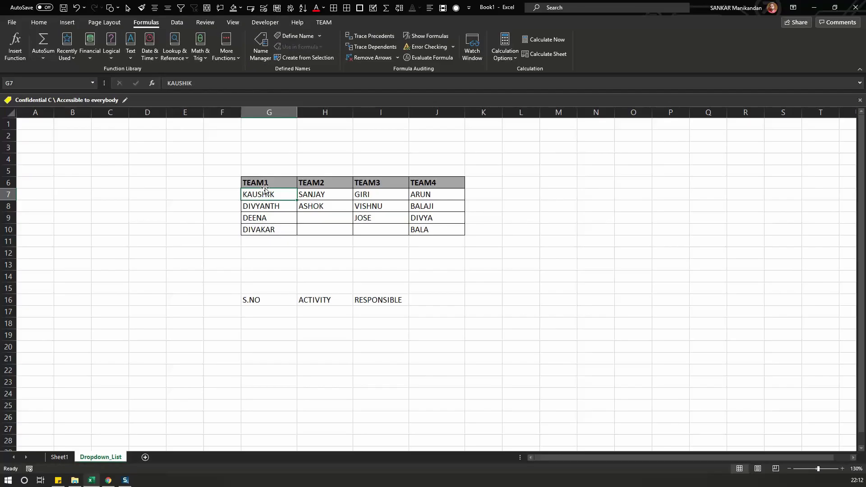
{"action": "left_click_drag", "start_coordinate": [266, 194], "coordinate": [267, 229]}
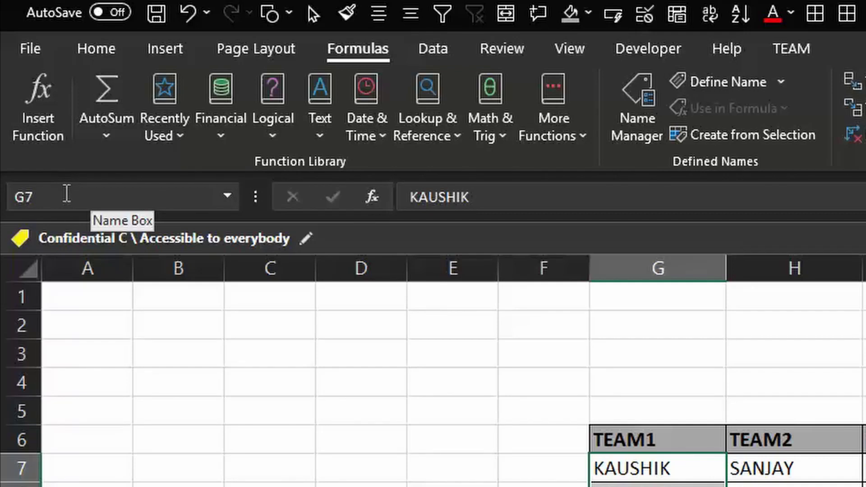
{"action": "left_click", "coordinate": [66, 194]}
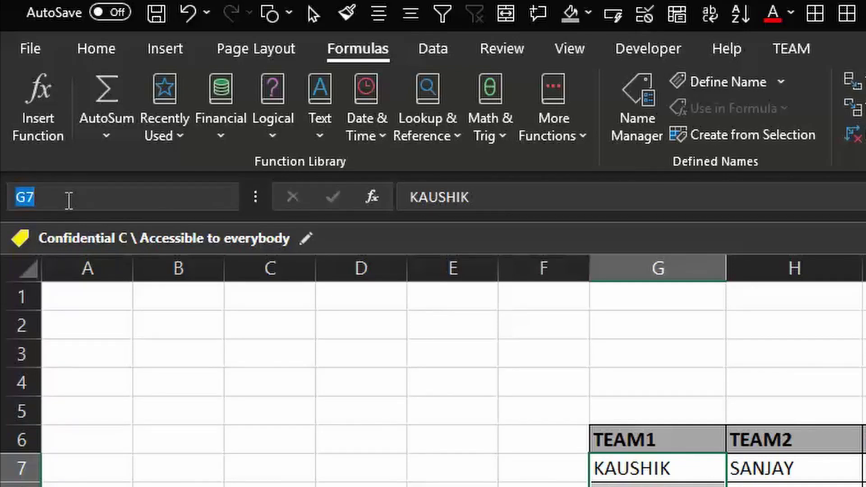
{"action": "type", "text": "TEAM1"}
{"action": "key", "text": "Return"}
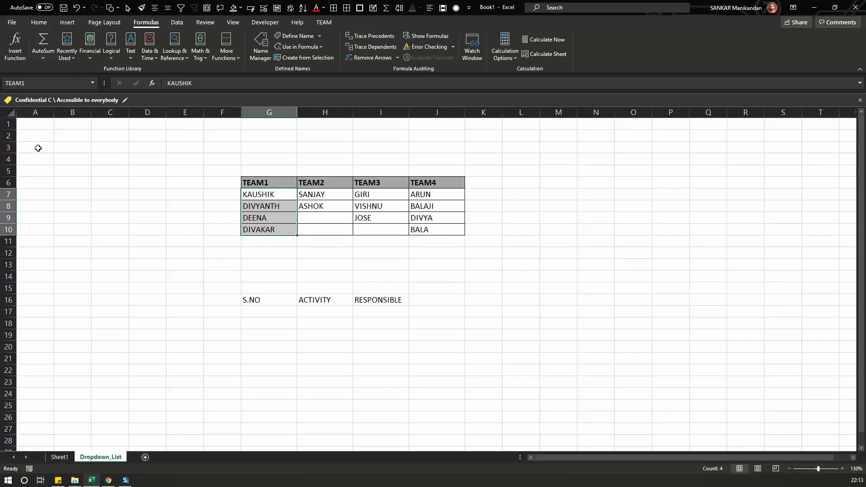
- Check which cells the defined name TEAM1 covers by selecting its range from the list of names
{"action": "left_click", "coordinate": [92, 84]}
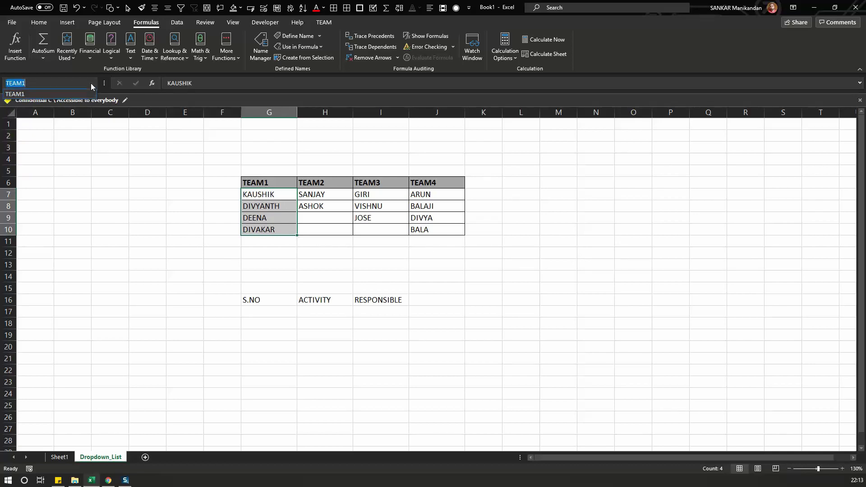
{"action": "left_click", "coordinate": [137, 164]}
{"action": "left_click", "coordinate": [226, 172]}
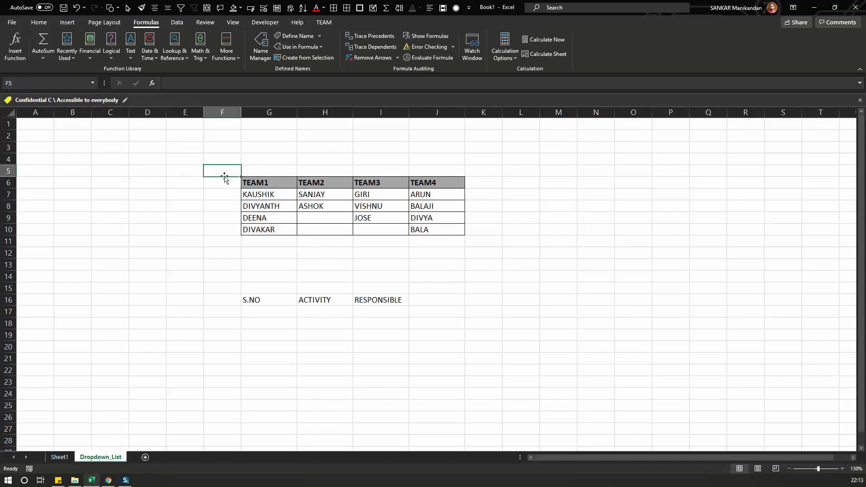
{"action": "left_click", "coordinate": [93, 84]}
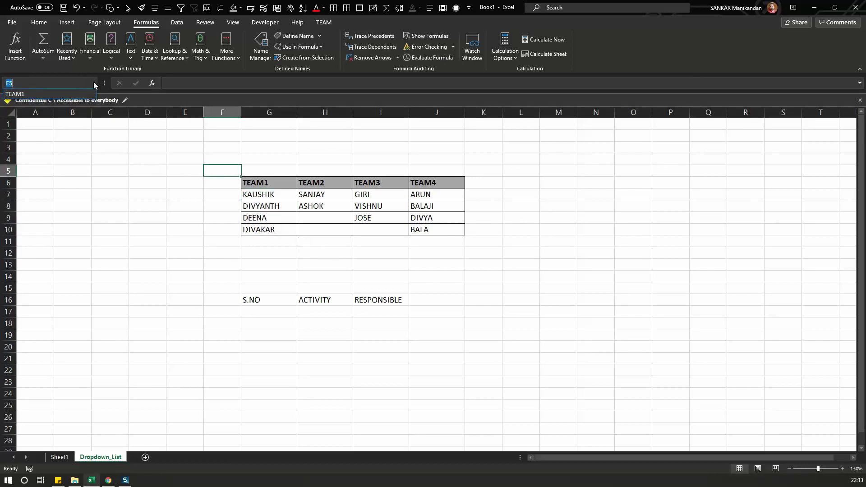
{"action": "left_click", "coordinate": [18, 95]}
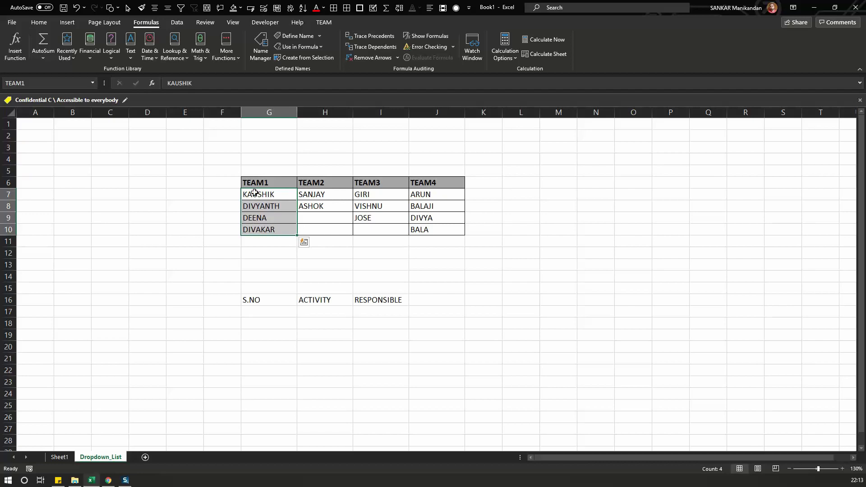
{"action": "left_click", "coordinate": [200, 198]}
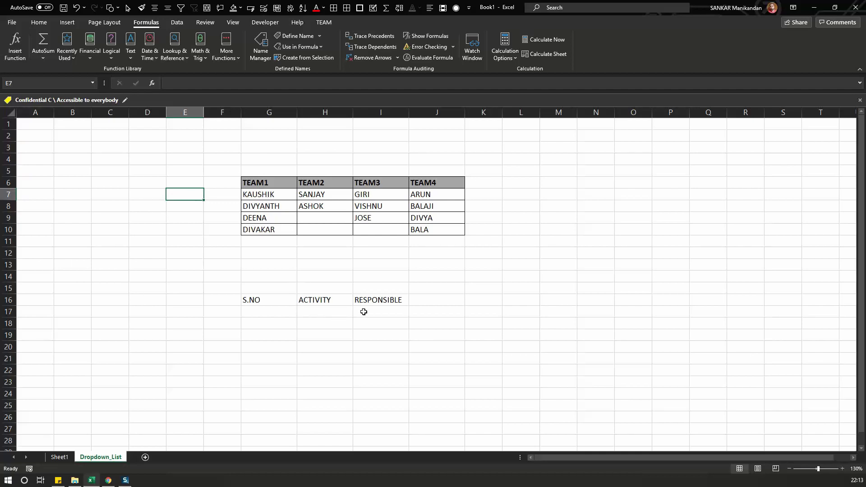
- Add list data validation with the source =TEAM1 to the Responsible cells I17:I28
{"action": "left_click", "coordinate": [388, 313]}
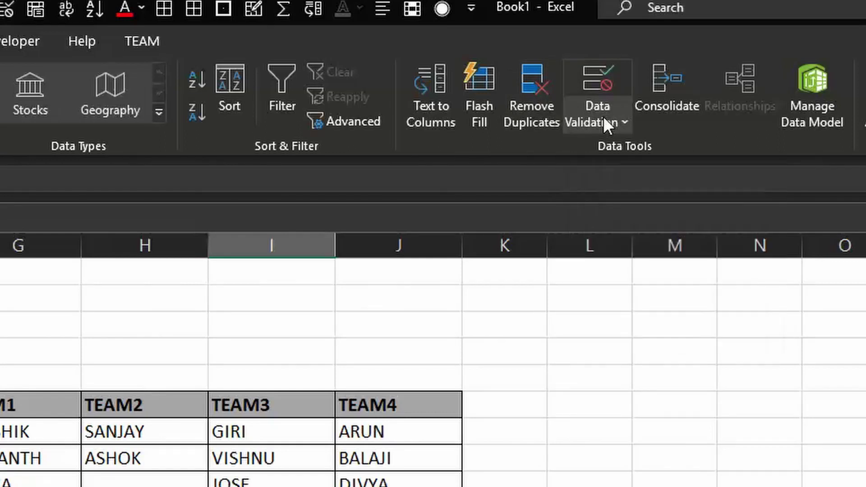
{"action": "left_click", "coordinate": [604, 118]}
{"action": "left_click", "coordinate": [614, 145]}
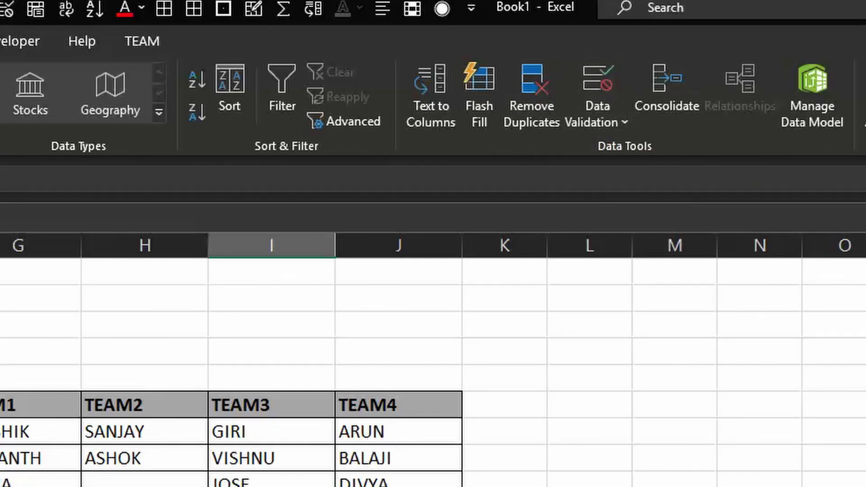
{"action": "left_click", "coordinate": [599, 121]}
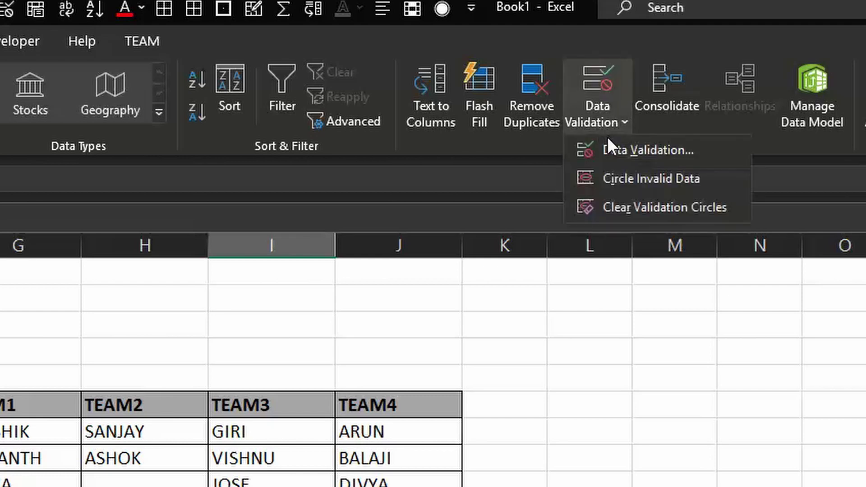
{"action": "left_click", "coordinate": [615, 148]}
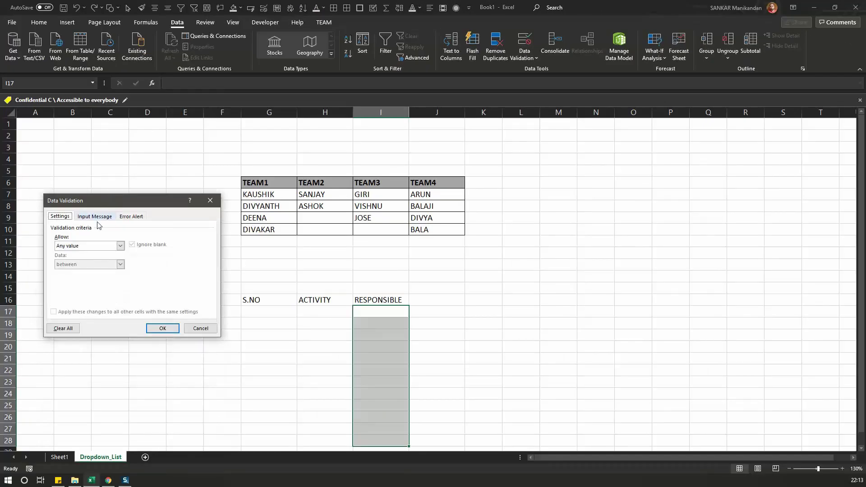
{"action": "left_click", "coordinate": [120, 245]}
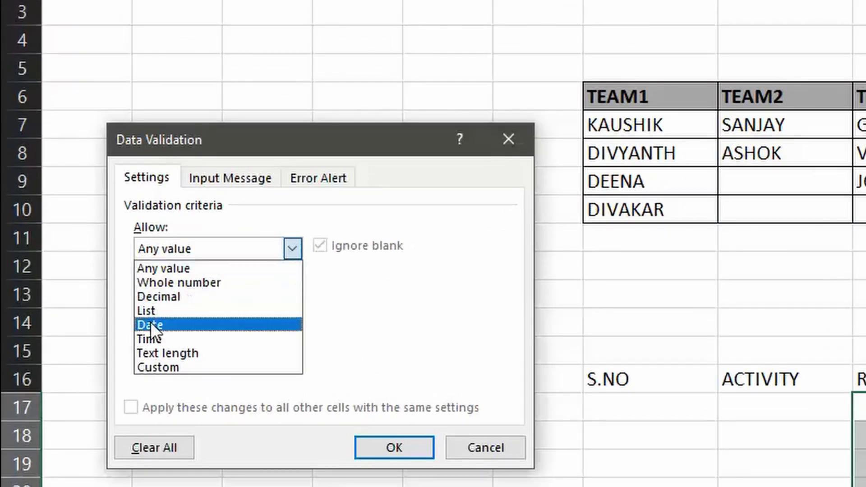
{"action": "left_click", "coordinate": [86, 282]}
{"action": "left_click", "coordinate": [173, 334]}
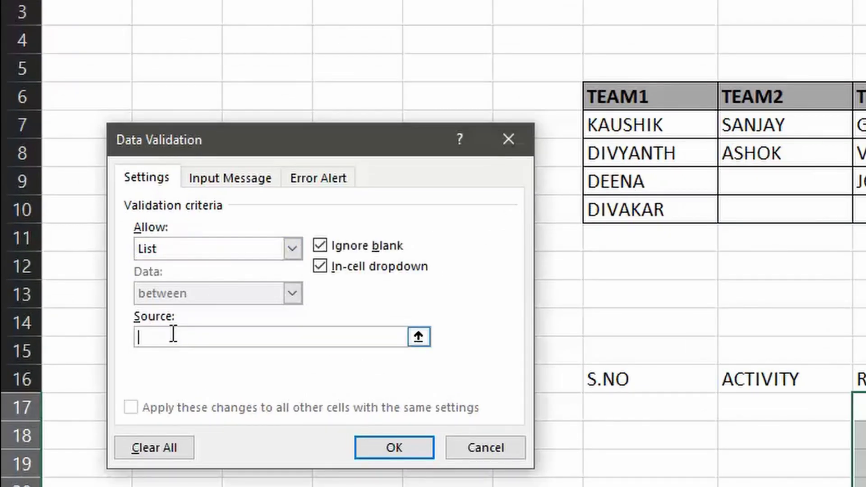
{"action": "type", "text": "=tea"}
{"action": "key", "text": "BackSpace"}
{"action": "key", "text": "BackSpace"}
{"action": "type", "text": "TEAM1"}
{"action": "left_click", "coordinate": [401, 453]}
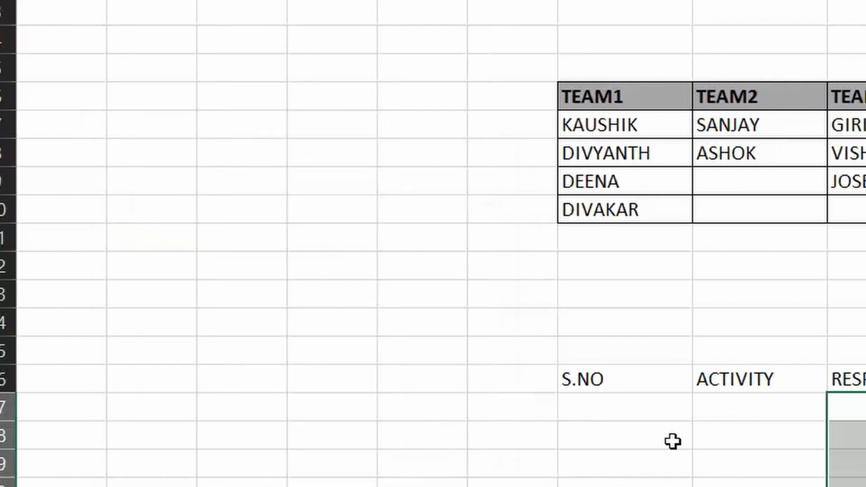
- Choose the first TEAM1 member from the dropdown list in Responsible cell I17
{"action": "left_click", "coordinate": [539, 412]}
{"action": "left_click", "coordinate": [589, 406]}
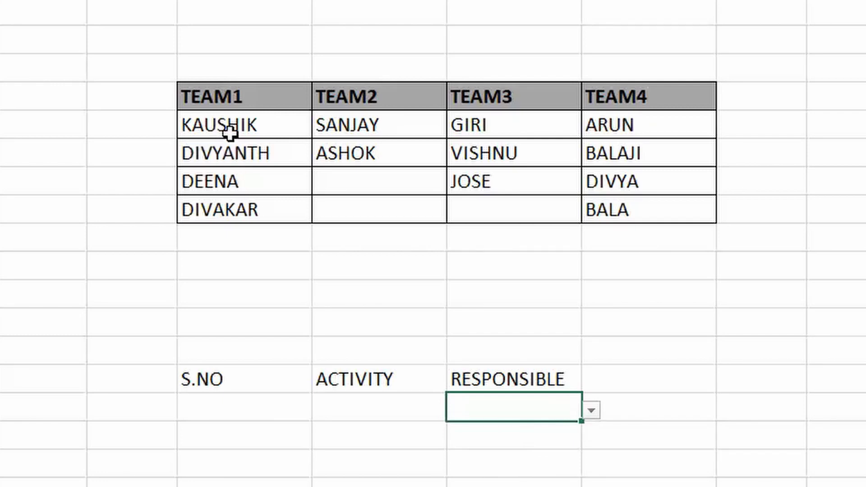
{"action": "left_click", "coordinate": [587, 412]}
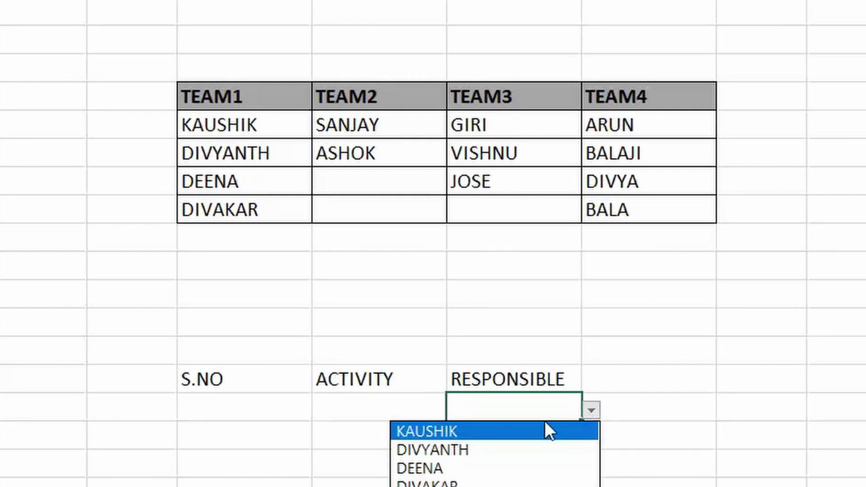
{"action": "left_click", "coordinate": [423, 433]}
{"action": "left_click", "coordinate": [477, 436]}
- Enter ACTIVITY1 in the first empty cell under the ACTIVITY header
{"action": "left_click", "coordinate": [357, 418]}
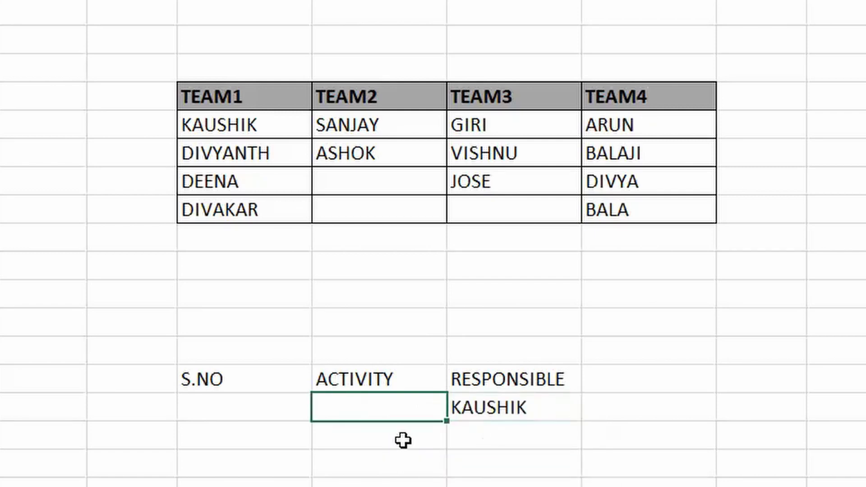
{"action": "type", "text": "act"}
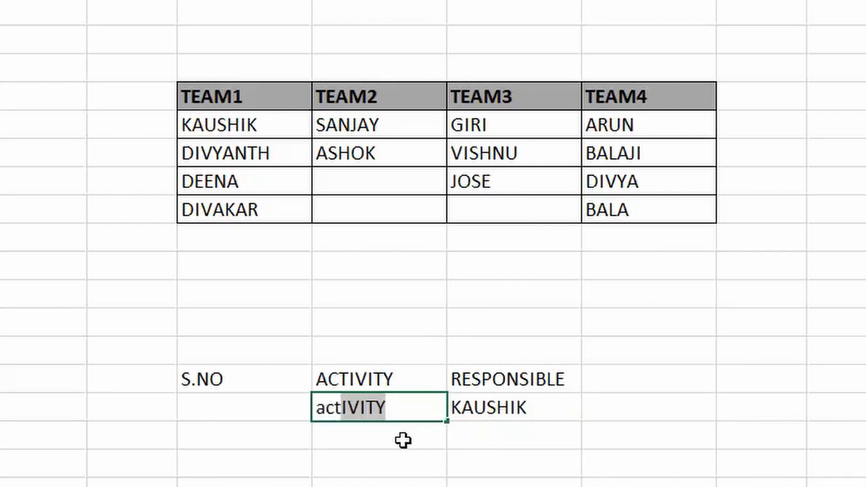
{"action": "key", "text": "Return"}
{"action": "key", "text": "Up"}
{"action": "key", "text": "F2"}
{"action": "type", "text": "1"}
{"action": "key", "text": "Return"}
- Enter serial numbers 1 and 2 in the first two cells under S.NO
{"action": "key", "text": "Up"}
{"action": "key", "text": "Left"}
{"action": "type", "text": "1"}
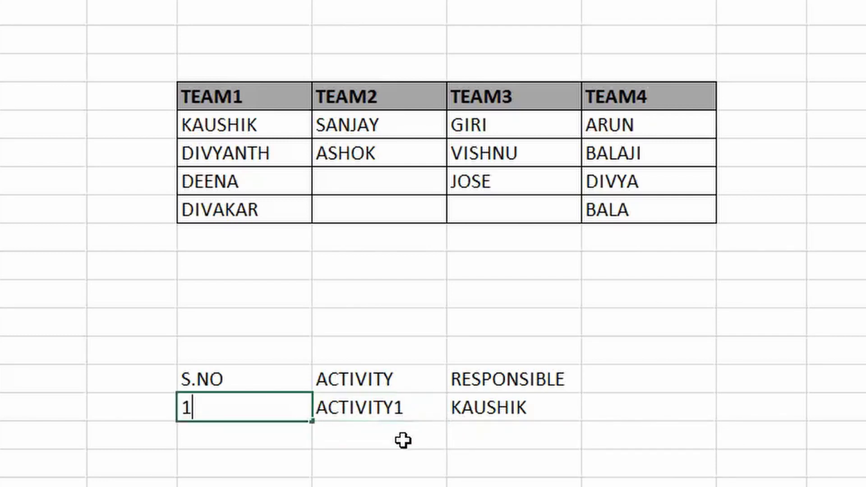
{"action": "key", "text": "Return"}
{"action": "type", "text": "2"}
- Extend ACTIVITY1 down one row as a series so that H18 reads ACTIVITY2
{"action": "left_click", "coordinate": [403, 441]}
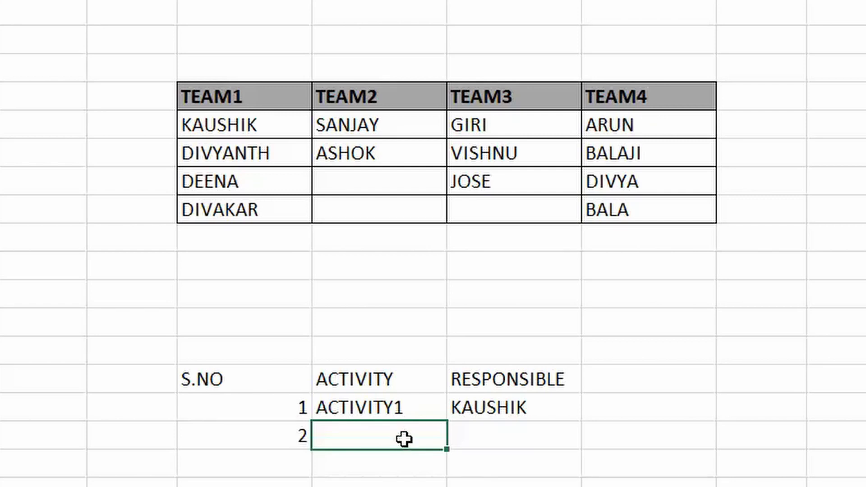
{"action": "left_click", "coordinate": [400, 407]}
{"action": "left_click_drag", "start_coordinate": [446, 424], "coordinate": [448, 442]}
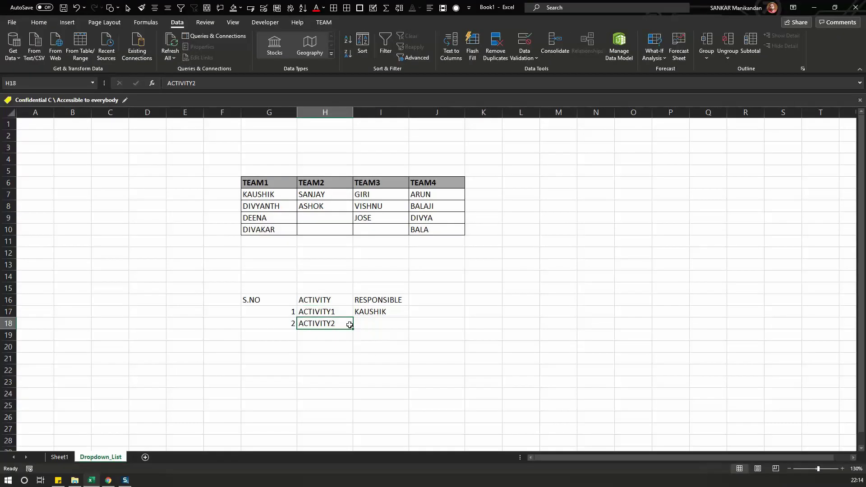
- Choose the second TEAM1 member from the dropdown list as responsible for ACTIVITY2
{"action": "left_click", "coordinate": [519, 435]}
{"action": "left_click", "coordinate": [413, 325]}
{"action": "left_click", "coordinate": [368, 341]}
{"action": "key", "text": "Down"}
{"action": "key", "text": "Down"}
{"action": "key", "text": "Down"}
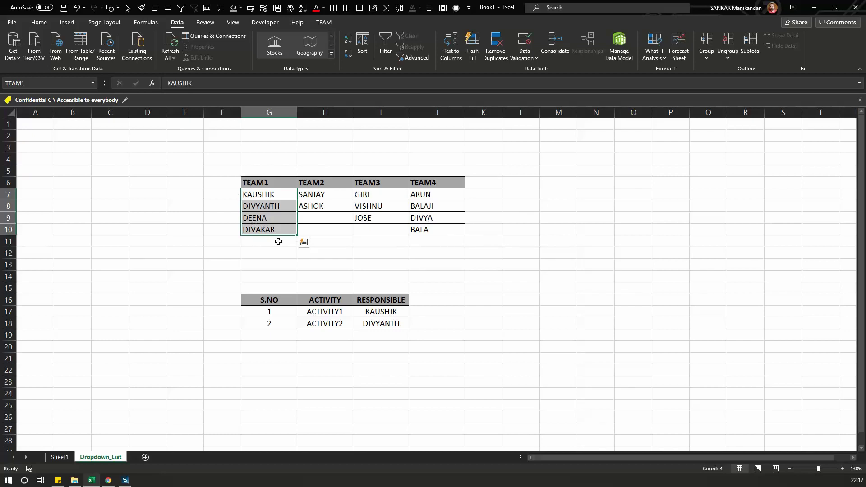
- Go to the TEAM1 range through the list of defined names to review its cells
{"action": "left_click", "coordinate": [92, 84]}
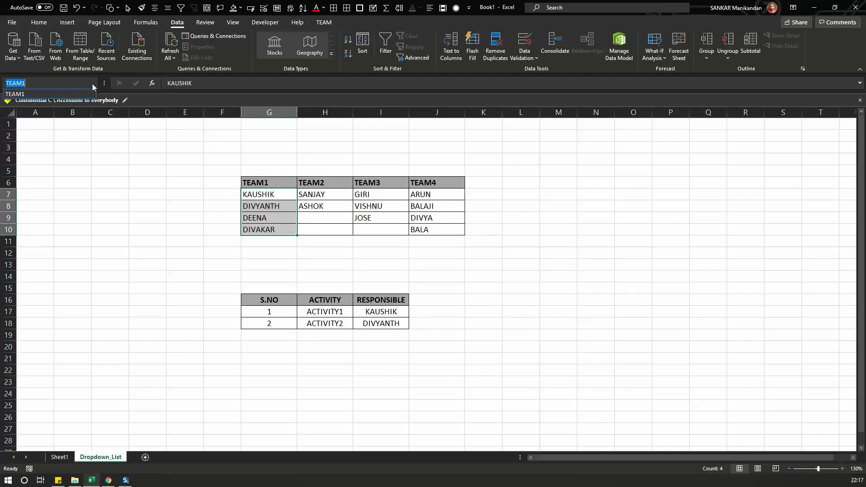
{"action": "left_click", "coordinate": [76, 150]}
{"action": "left_click", "coordinate": [93, 83]}
{"action": "left_click", "coordinate": [32, 94]}
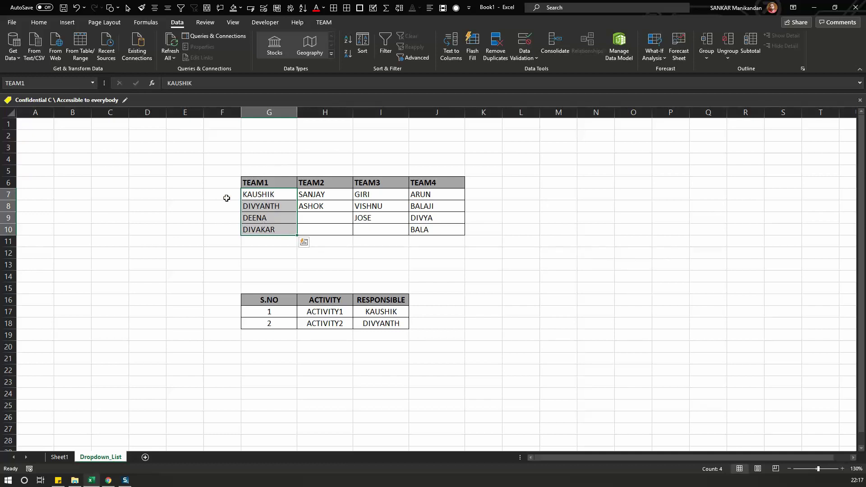
- Edit the defined name TEAM1 so that it refers to =Dropdown_List!$G$7:$G$11
{"action": "left_click", "coordinate": [146, 22]}
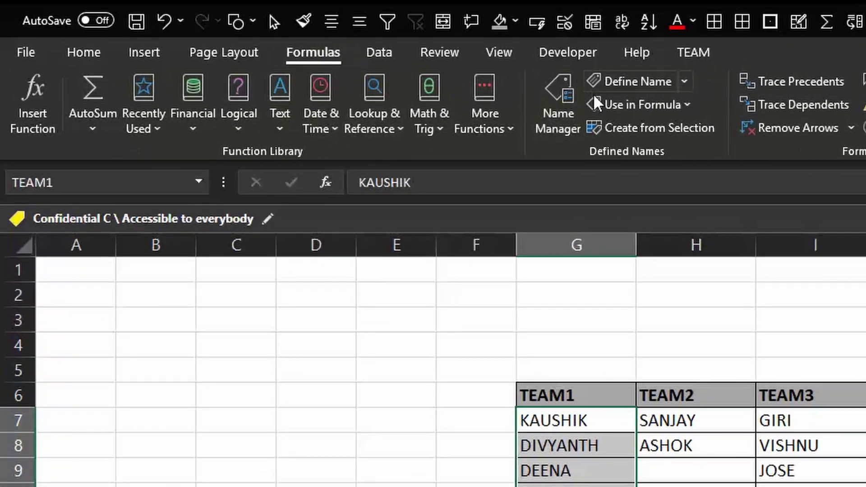
{"action": "left_click", "coordinate": [551, 115]}
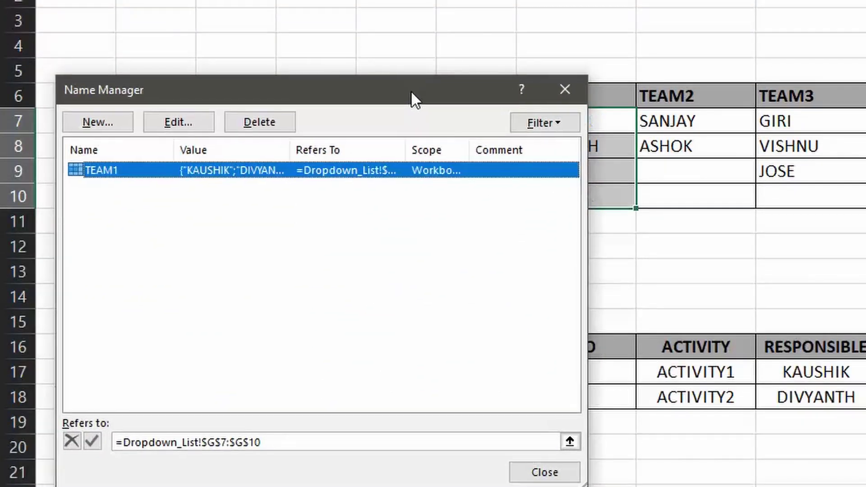
{"action": "left_click_drag", "start_coordinate": [410, 91], "coordinate": [410, 110]}
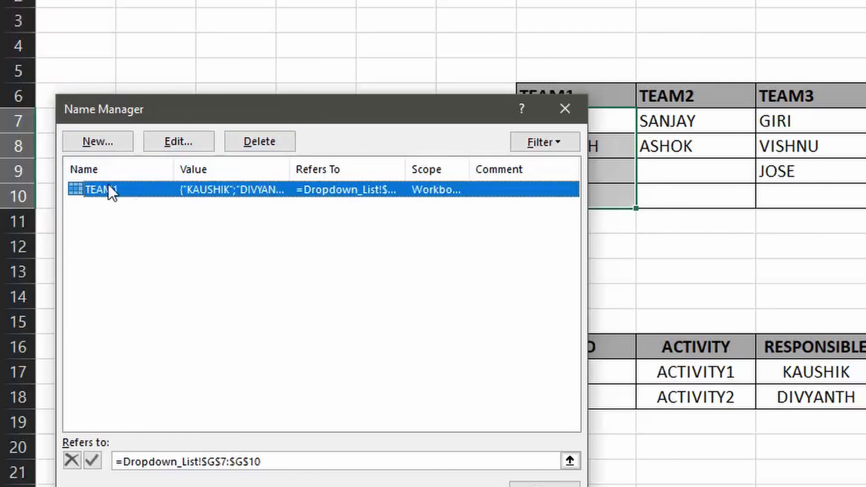
{"action": "left_click", "coordinate": [161, 141]}
{"action": "left_click_drag", "start_coordinate": [271, 202], "coordinate": [168, 118]}
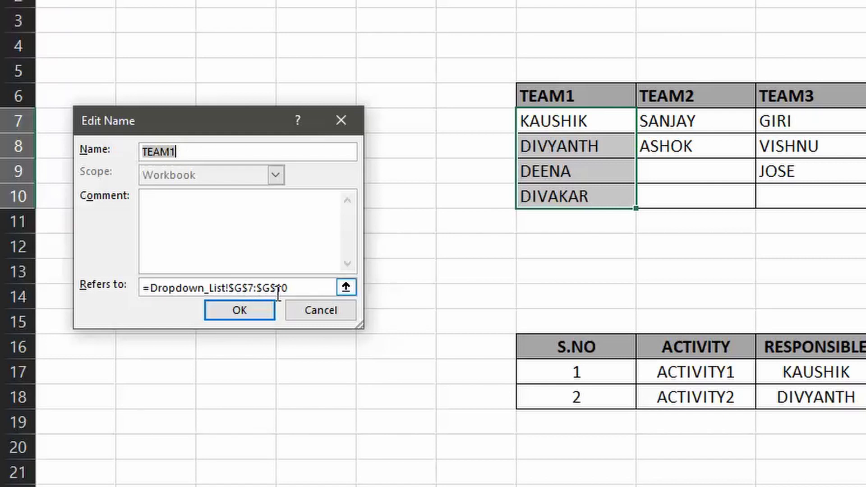
{"action": "left_click", "coordinate": [295, 288]}
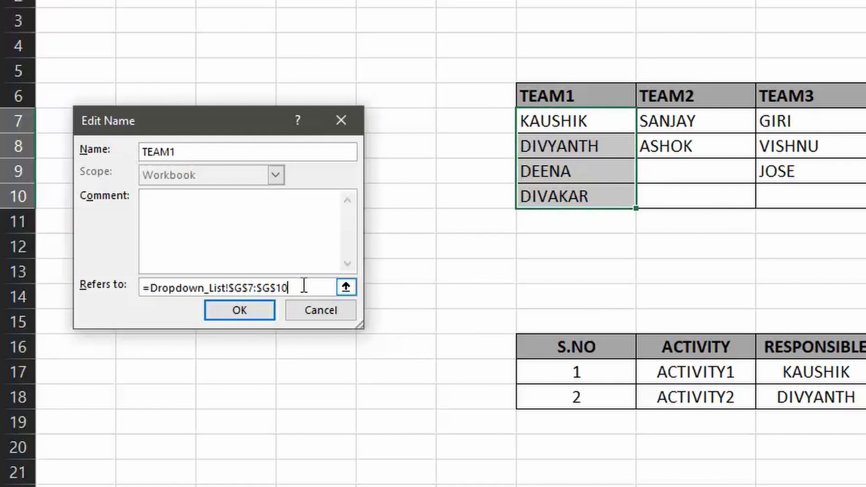
{"action": "type", "text": "1"}
{"action": "left_click", "coordinate": [252, 310]}
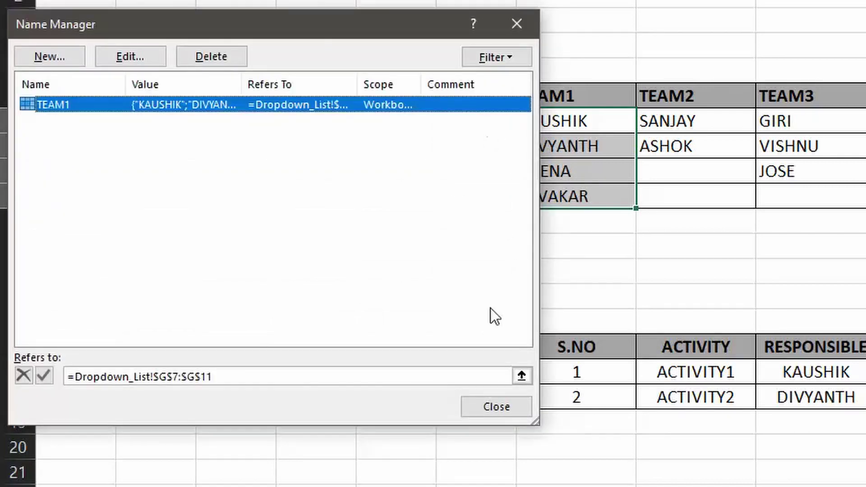
{"action": "left_click", "coordinate": [494, 408]}
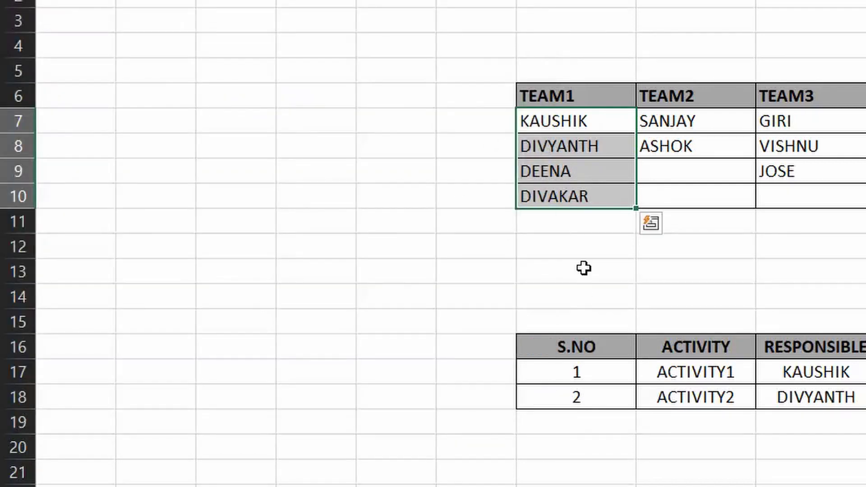
- Go to the TEAM1 range and open the dropdown list in I19 to check the entries it offers
{"action": "left_click", "coordinate": [567, 220]}
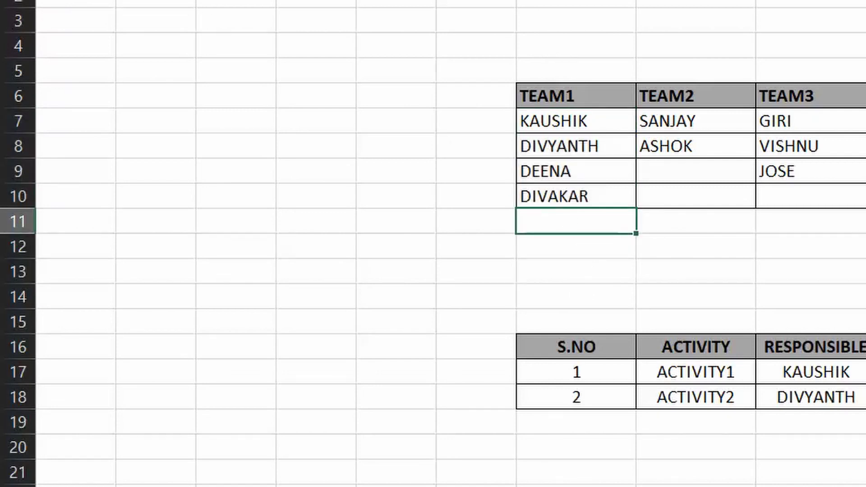
{"action": "left_click", "coordinate": [198, 147]}
{"action": "left_click", "coordinate": [103, 169]}
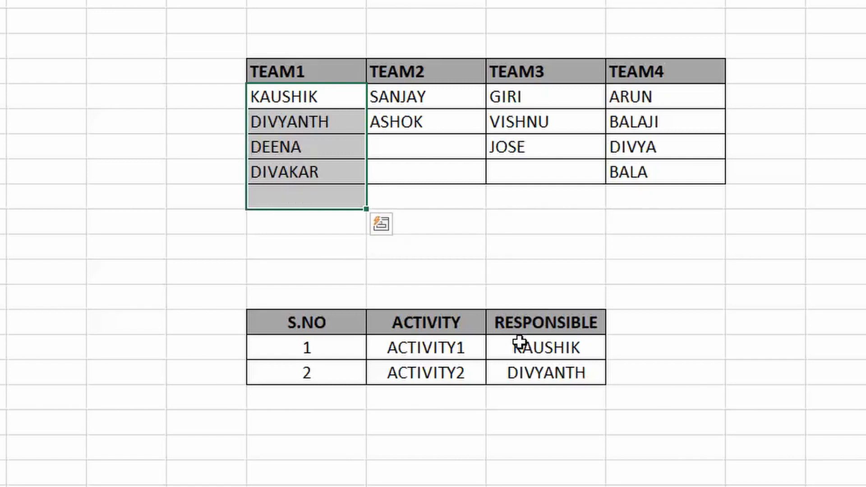
{"action": "left_click", "coordinate": [516, 394]}
{"action": "left_click", "coordinate": [614, 400]}
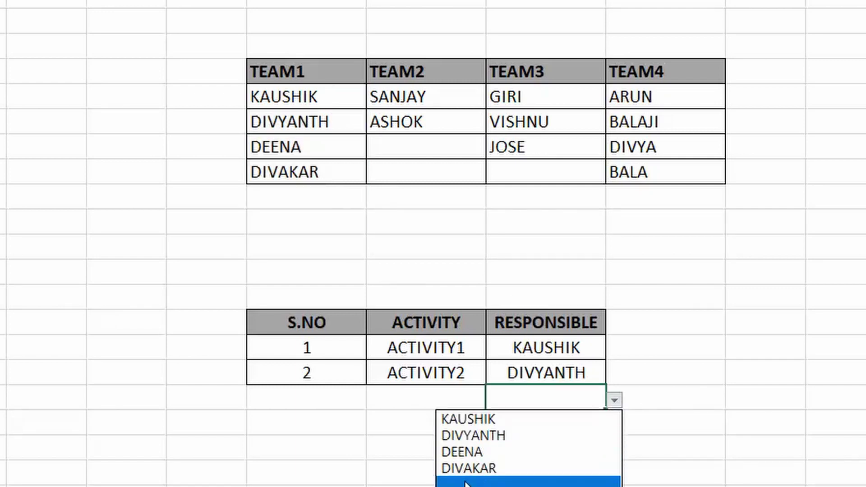
- Enter the new team member's name in capitals in G11 under TEAM1
{"action": "left_click", "coordinate": [354, 198]}
{"action": "left_click", "coordinate": [354, 199]}
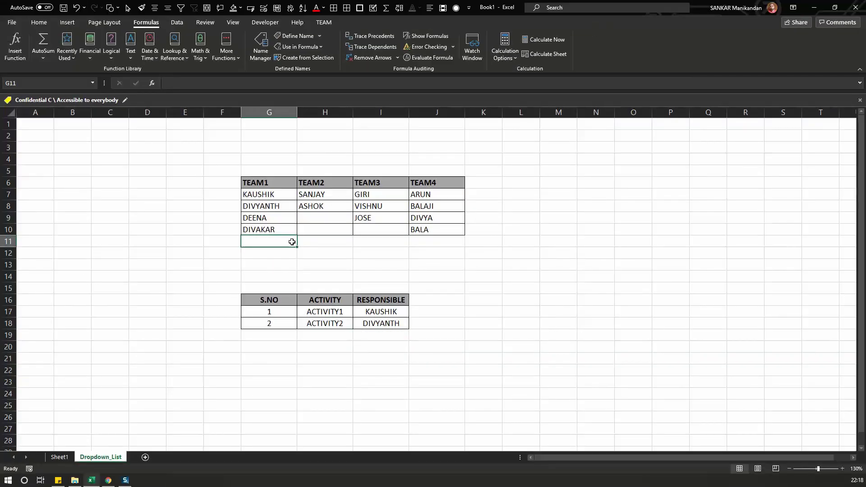
{"action": "type", "text": "shaktr"}
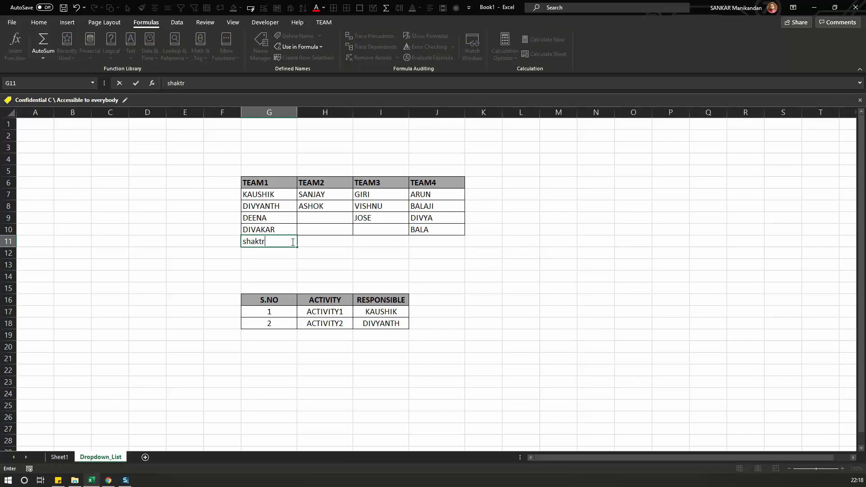
{"action": "key", "text": "BackSpace"}
{"action": "key", "text": "BackSpace"}
{"action": "key", "text": "BackSpace"}
{"action": "key", "text": "BackSpace"}
{"action": "type", "text": "SHA"}
{"action": "key", "text": "BackSpace"}
{"action": "type", "text": "HAK"}
{"action": "key", "text": "Return"}
{"action": "left_click", "coordinate": [288, 242]}
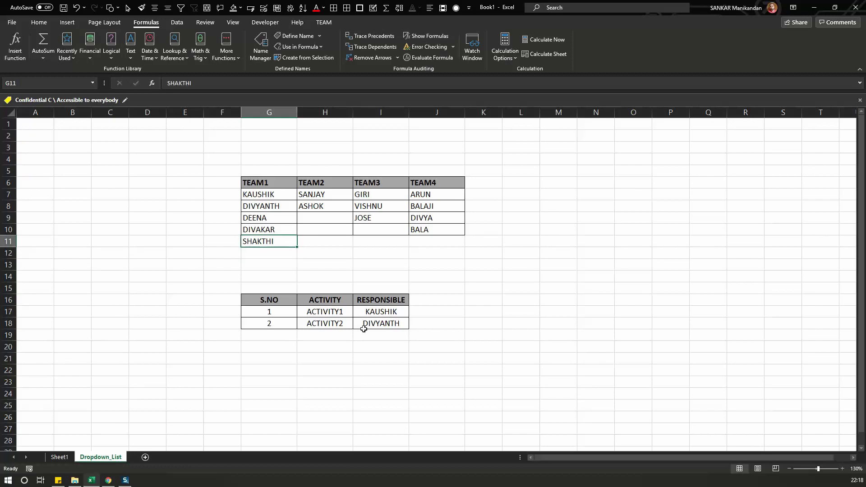
- Choose the newly added TEAM1 member from the dropdown list in I19
{"action": "left_click", "coordinate": [394, 335]}
{"action": "left_click", "coordinate": [412, 337]}
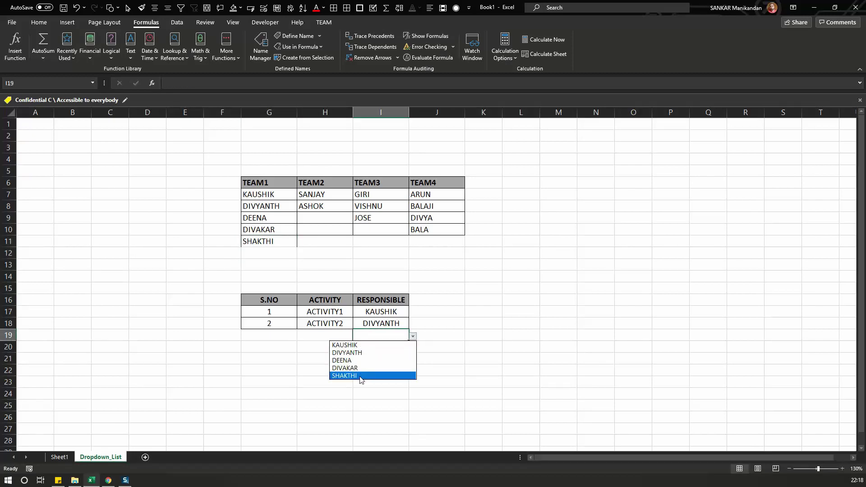
{"action": "left_click", "coordinate": [360, 376]}
{"action": "left_click", "coordinate": [376, 360]}
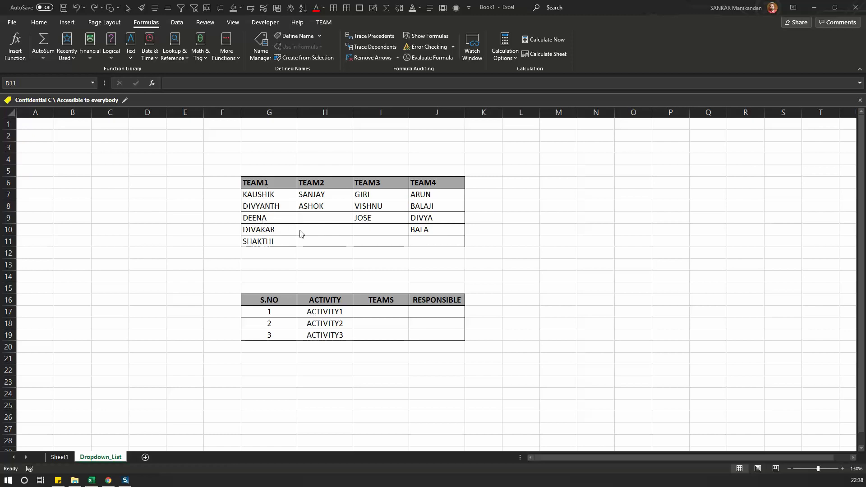
{"action": "left_click_drag", "start_coordinate": [275, 181], "coordinate": [275, 240]}
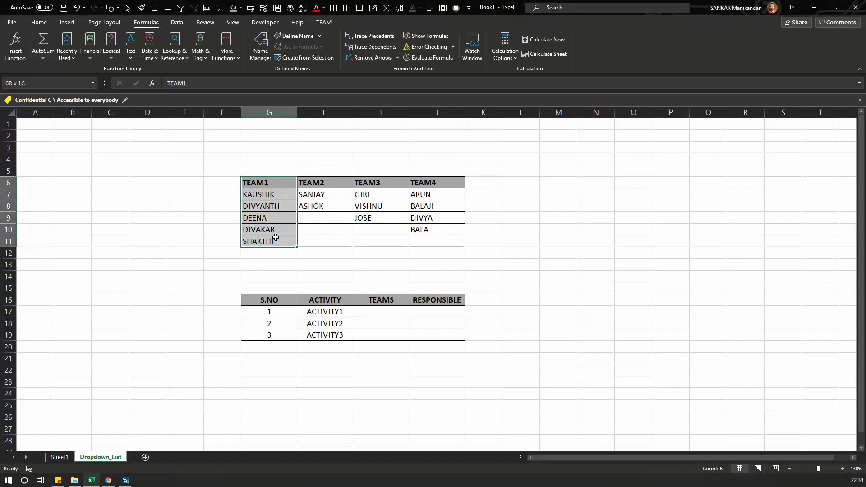
{"action": "left_click", "coordinate": [375, 312]}
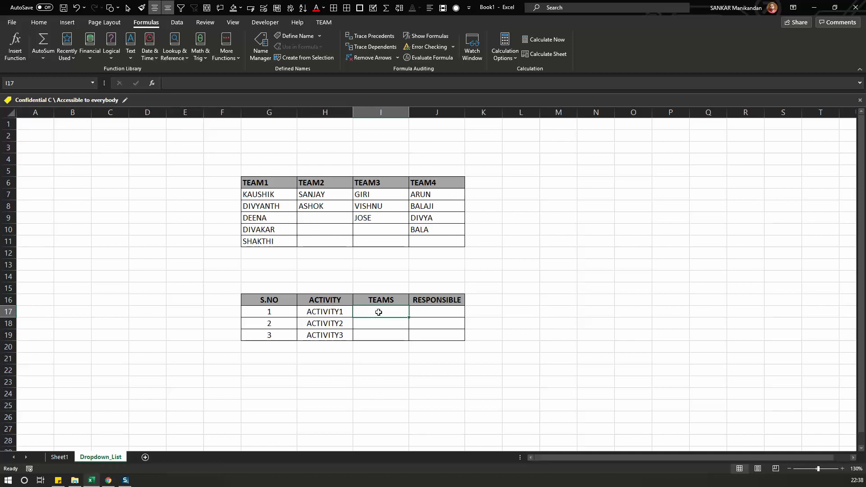
{"action": "left_click_drag", "start_coordinate": [264, 183], "coordinate": [273, 241]}
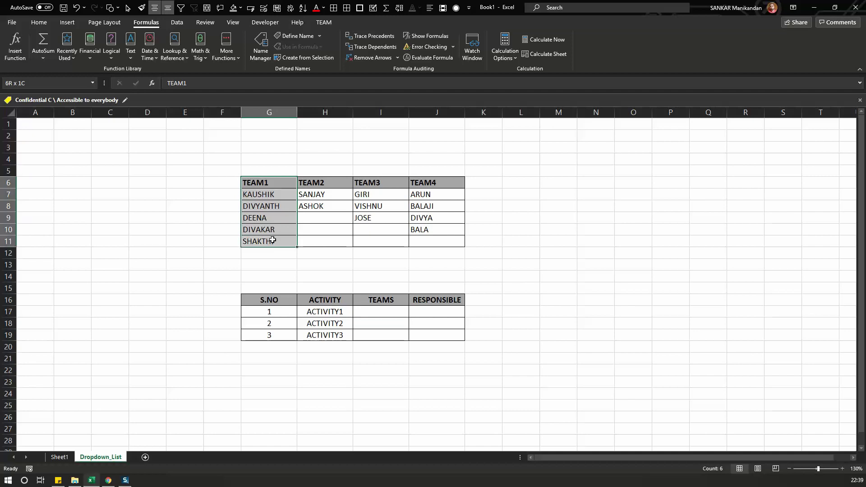
{"action": "left_click", "coordinate": [391, 313]}
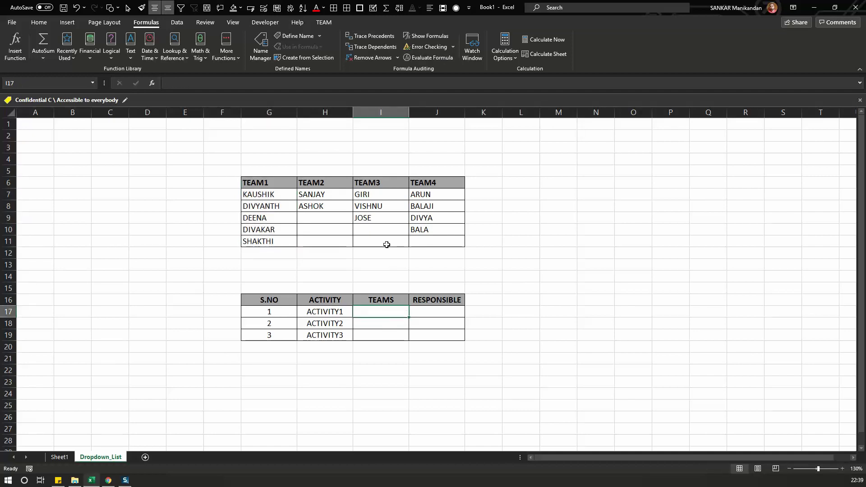
{"action": "left_click", "coordinate": [324, 253]}
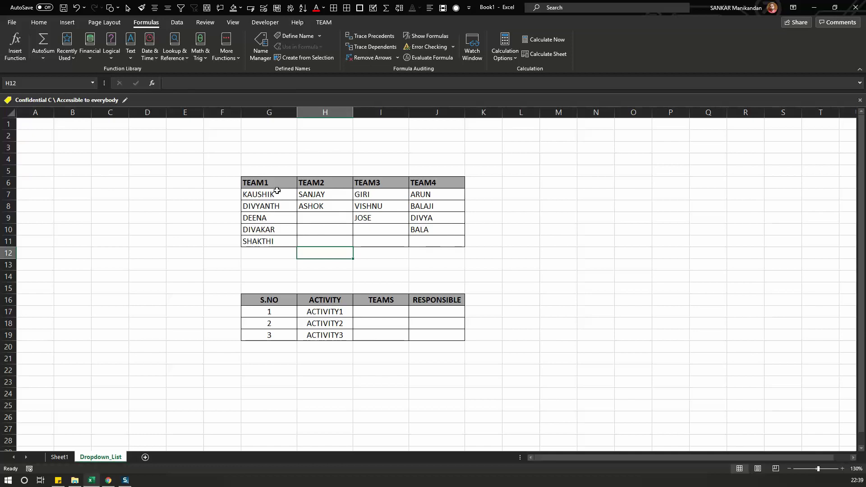
{"action": "left_click", "coordinate": [377, 311]}
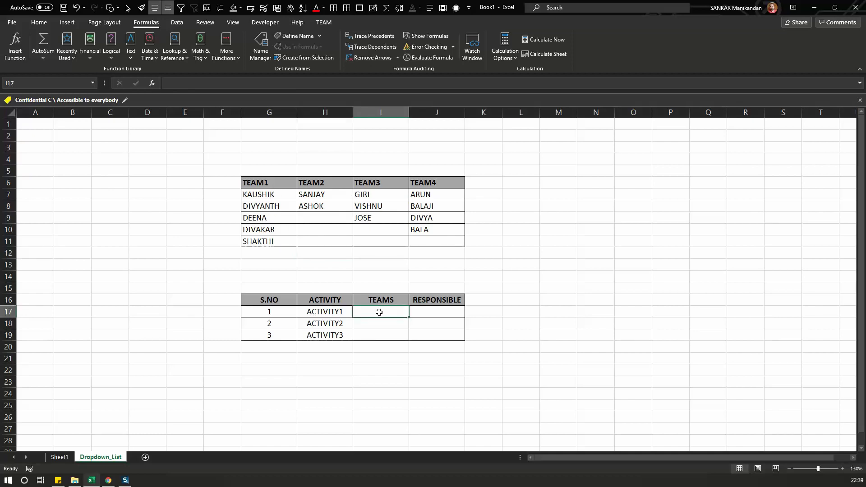
{"action": "left_click", "coordinate": [435, 314]}
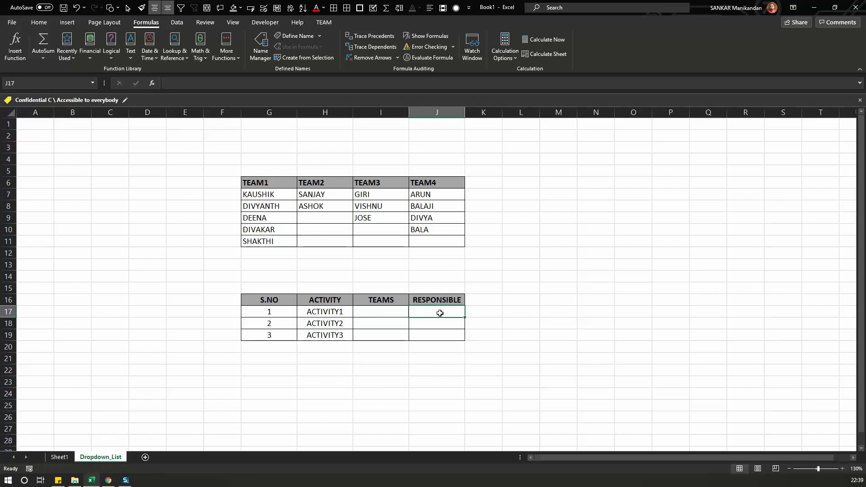
{"action": "left_click", "coordinate": [388, 312]}
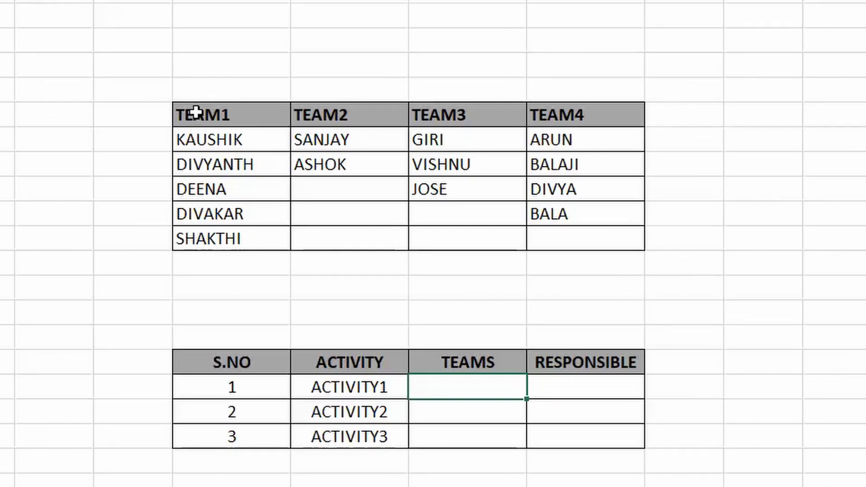
- Create names from the top row for the filled cells of the TEAM1, TEAM2, TEAM3 and TEAM4 columns, headers included
{"action": "left_click", "coordinate": [238, 166]}
{"action": "left_click", "coordinate": [215, 238], "text": "shift"}
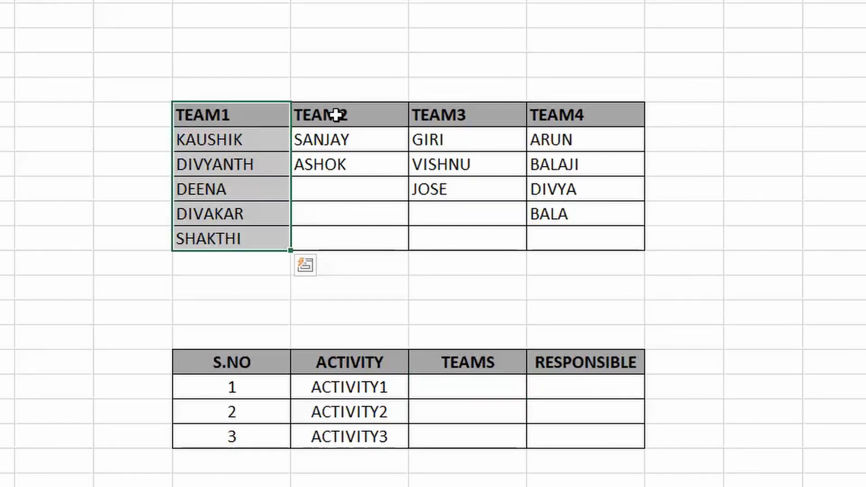
{"action": "left_click_drag", "start_coordinate": [336, 115], "coordinate": [344, 167]}
{"action": "left_click_drag", "start_coordinate": [441, 113], "coordinate": [446, 188]}
{"action": "left_click_drag", "start_coordinate": [561, 117], "coordinate": [559, 216]}
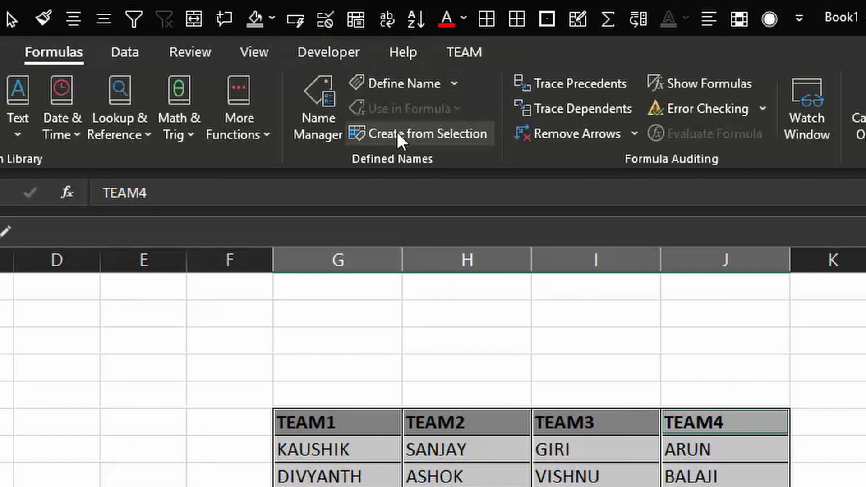
{"action": "left_click", "coordinate": [408, 133]}
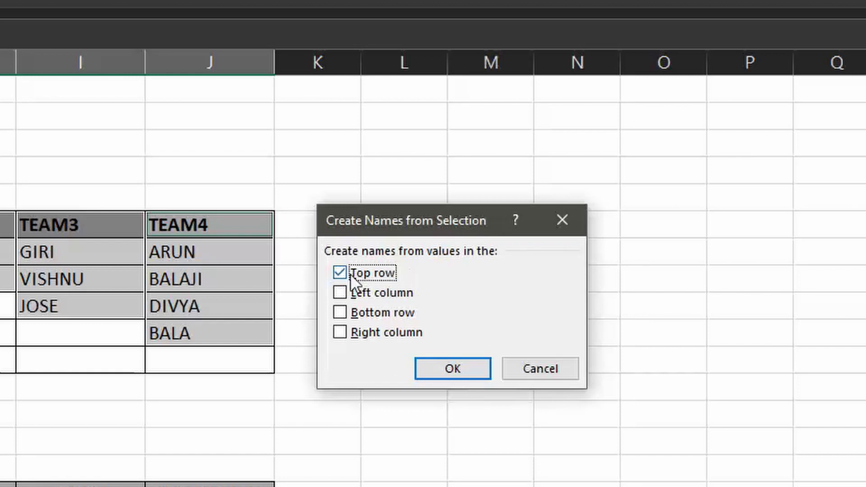
{"action": "left_click", "coordinate": [452, 368]}
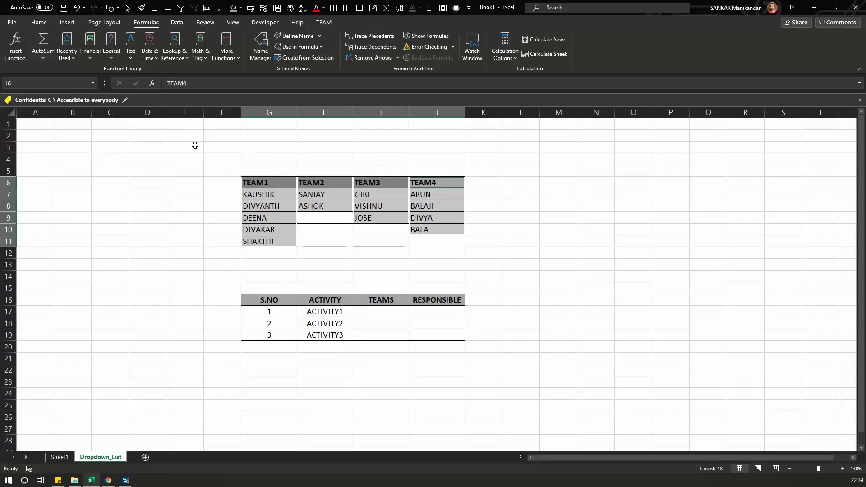
- Go to the TEAM1 and TEAM4 ranges through the list of defined names to check which cells they cover
{"action": "left_click", "coordinate": [195, 145]}
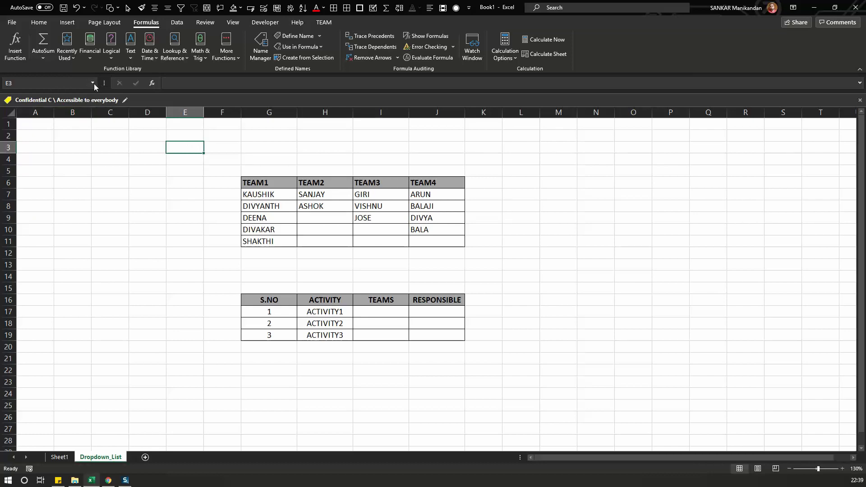
{"action": "left_click", "coordinate": [92, 83]}
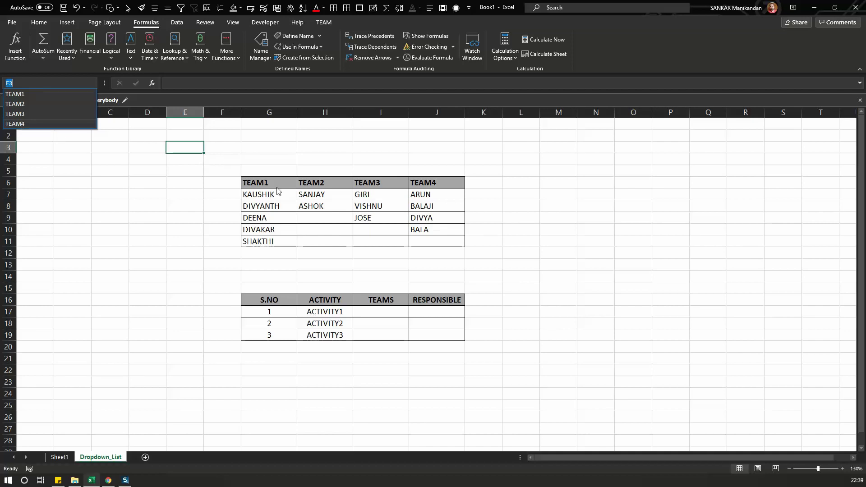
{"action": "left_click", "coordinate": [20, 97]}
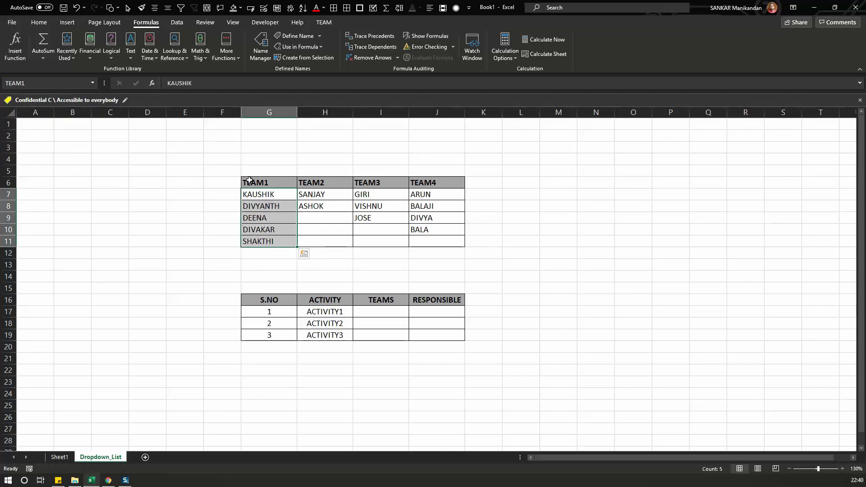
{"action": "left_click", "coordinate": [92, 83]}
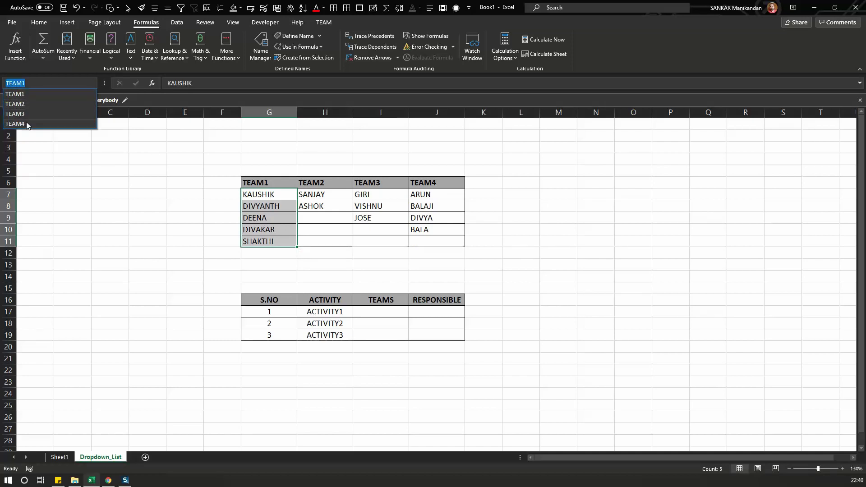
{"action": "left_click", "coordinate": [68, 126]}
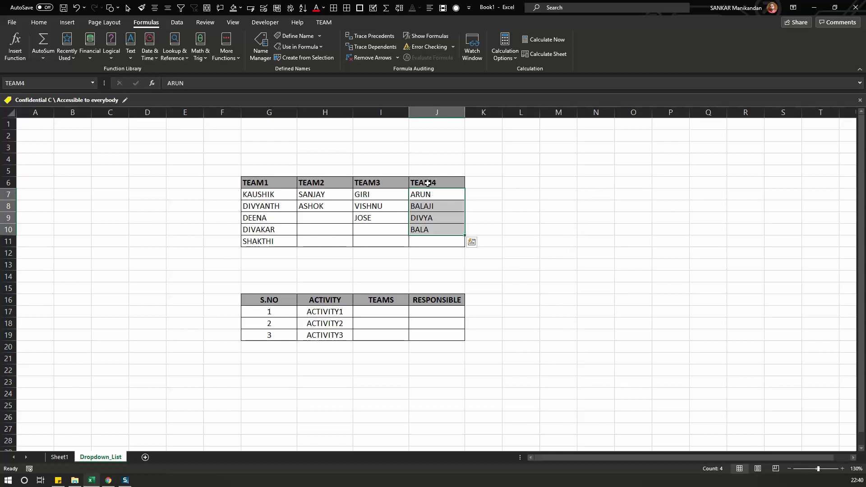
{"action": "left_click", "coordinate": [523, 219]}
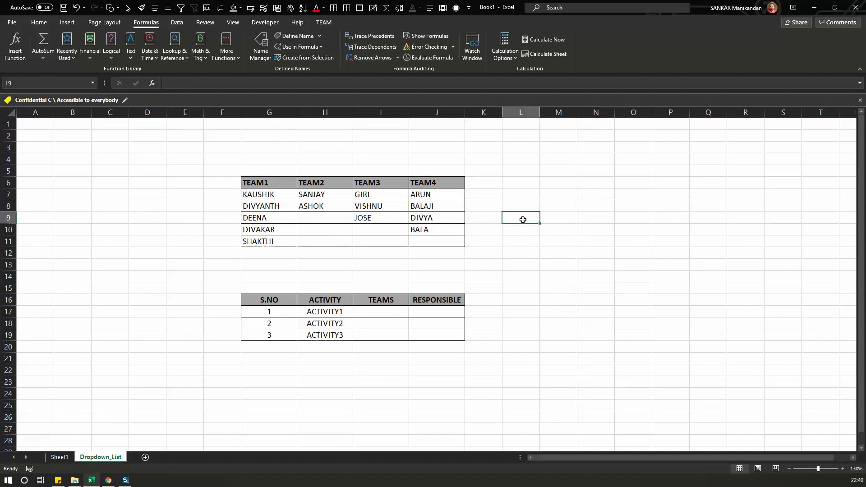
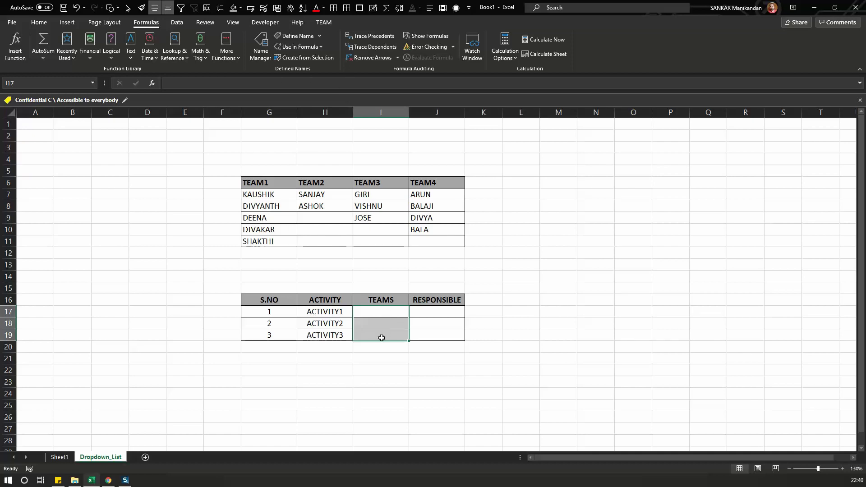
- Add list data validation to the TEAMS cells I17:I19, using the team headers =$G$6:$J$6 as the source
{"action": "left_click", "coordinate": [178, 23]}
{"action": "left_click", "coordinate": [522, 45]}
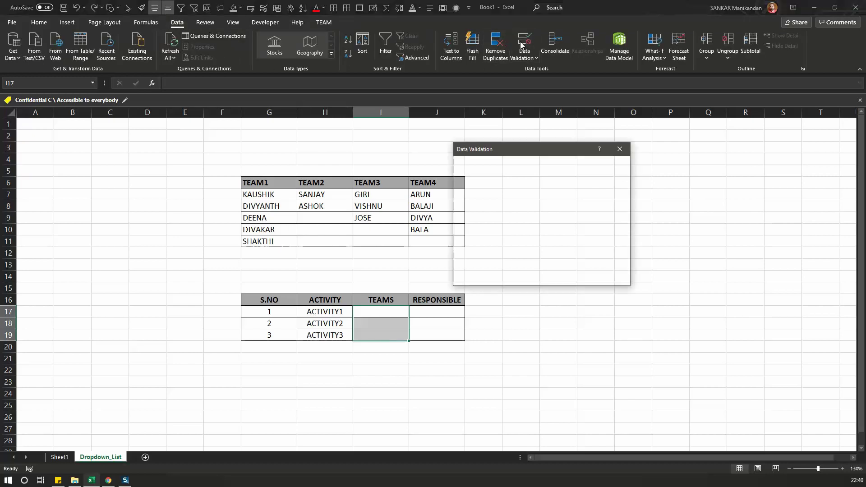
{"action": "left_click_drag", "start_coordinate": [523, 150], "coordinate": [632, 151]}
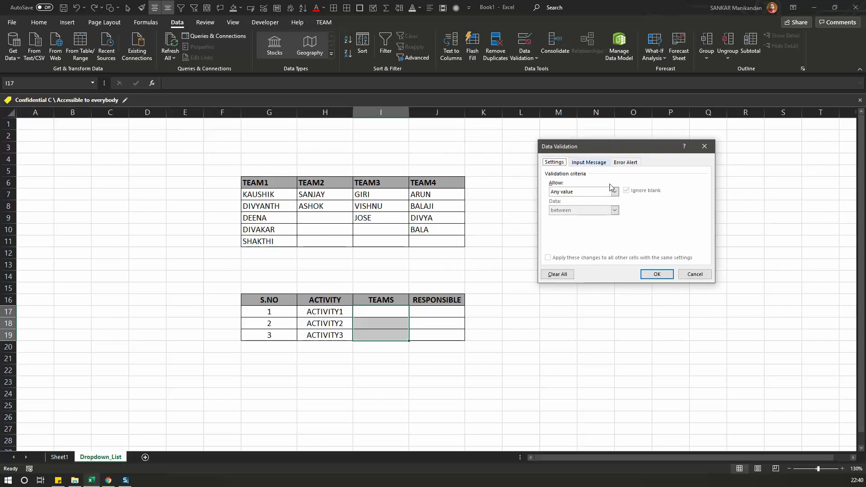
{"action": "left_click", "coordinate": [614, 192]}
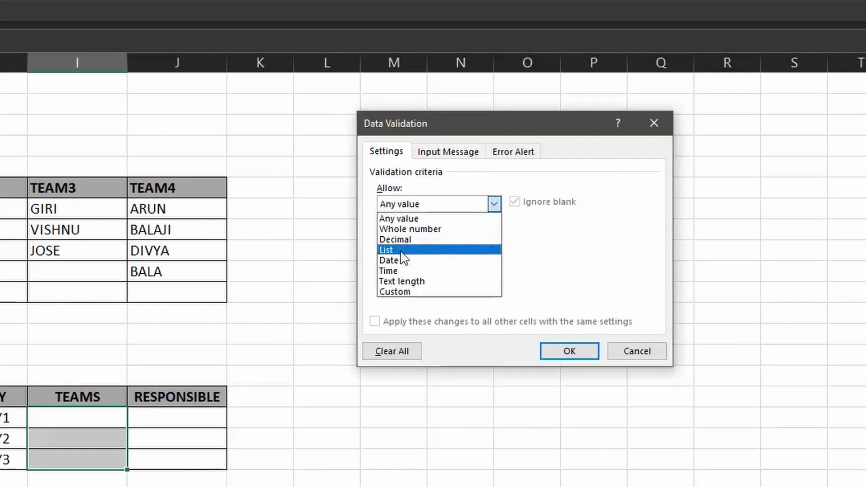
{"action": "left_click", "coordinate": [401, 250]}
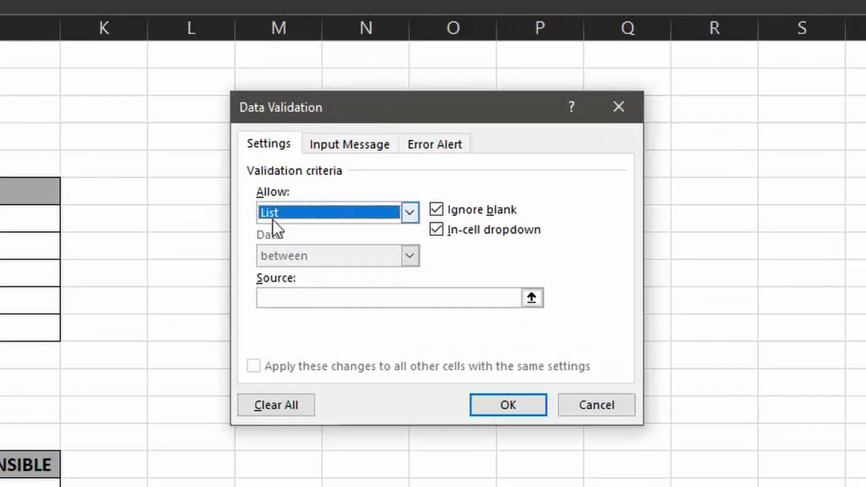
{"action": "left_click", "coordinate": [295, 300]}
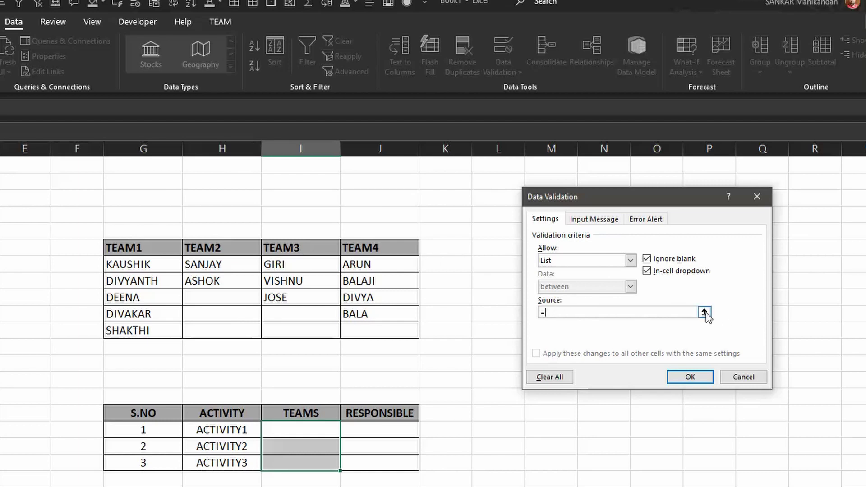
{"action": "left_click_drag", "start_coordinate": [158, 248], "coordinate": [411, 247]}
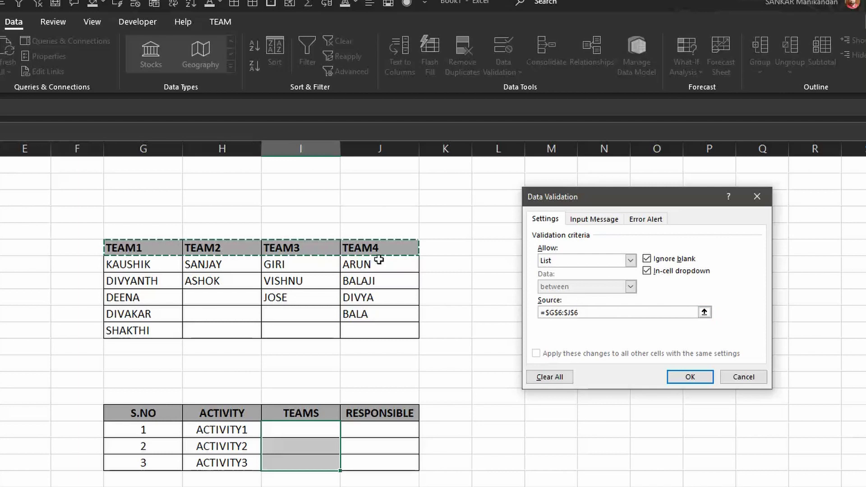
{"action": "left_click", "coordinate": [699, 378]}
{"action": "left_click", "coordinate": [476, 433]}
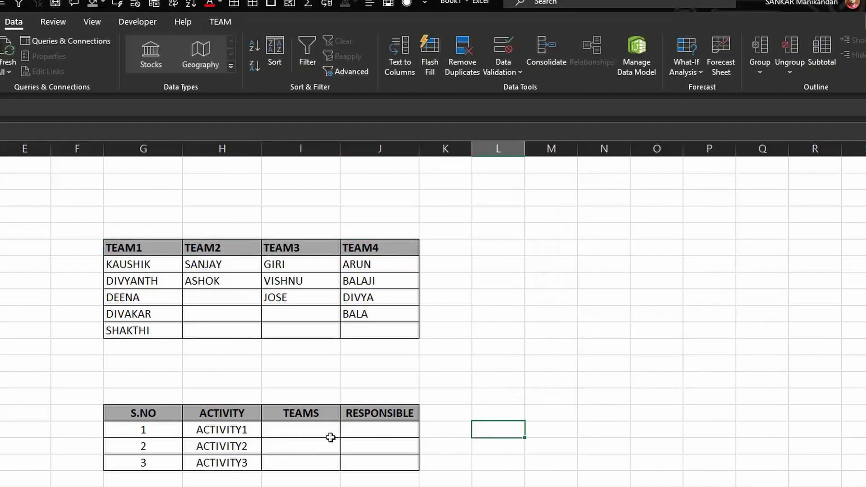
- Check the dropdown options offered in the TEAMS cells for ACTIVITY1 and ACTIVITY2
{"action": "left_click", "coordinate": [321, 430]}
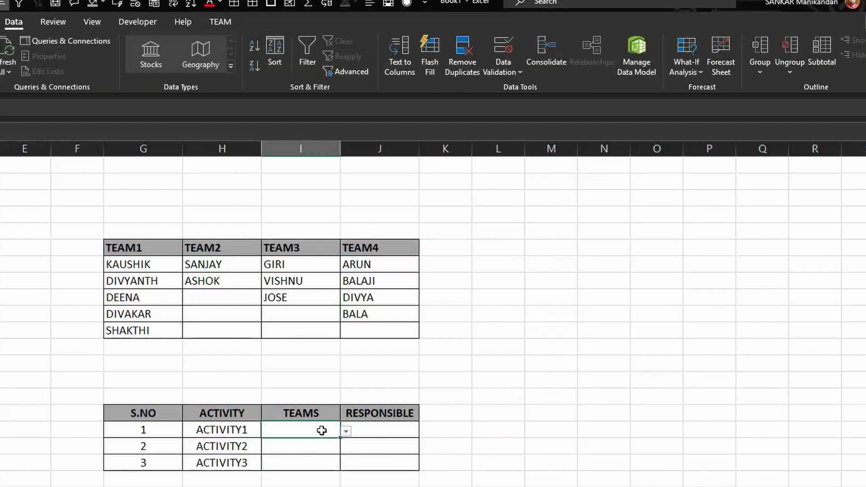
{"action": "left_click", "coordinate": [346, 432]}
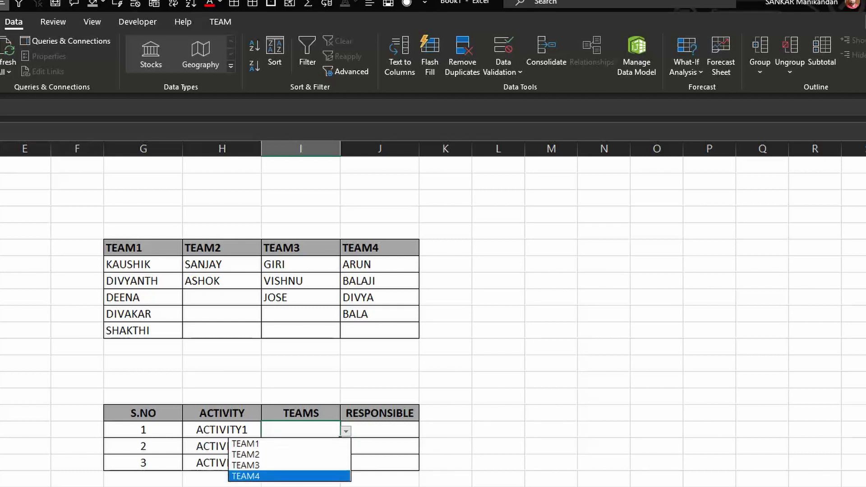
{"action": "key", "text": "Escape"}
{"action": "left_click", "coordinate": [309, 451]}
{"action": "left_click", "coordinate": [345, 448]}
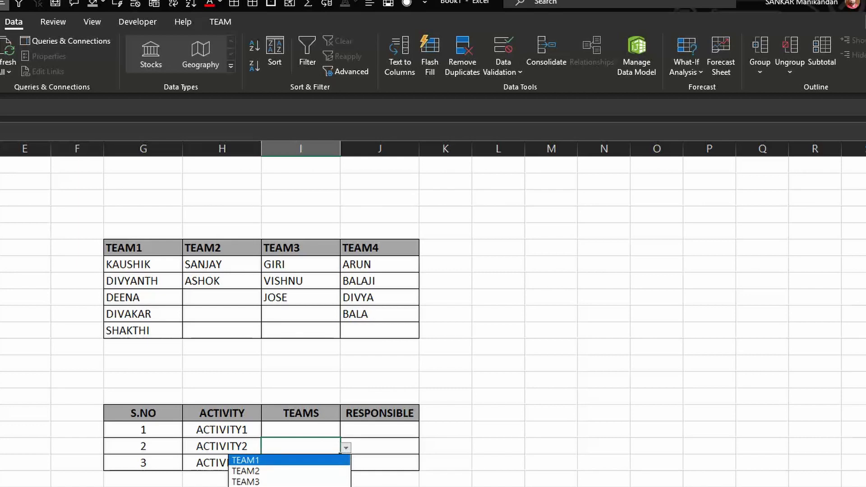
{"action": "key", "text": "Escape"}
{"action": "left_click", "coordinate": [315, 429]}
- Choose TEAM1 from the TEAMS dropdown for ACTIVITY1 in I17
{"action": "left_click_drag", "start_coordinate": [379, 431], "coordinate": [375, 459]}
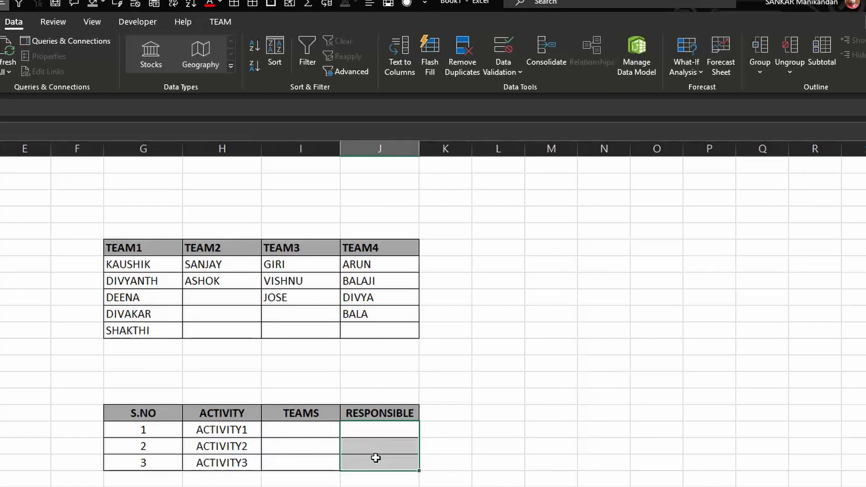
{"action": "left_click", "coordinate": [390, 432]}
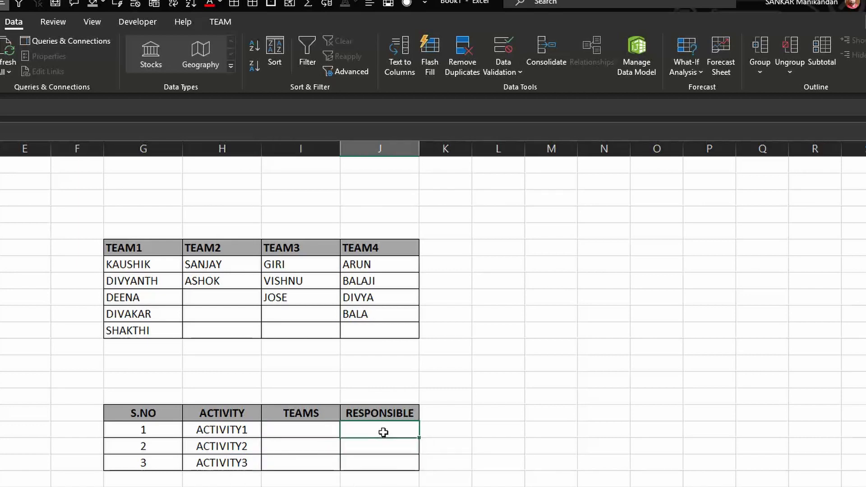
{"action": "left_click", "coordinate": [318, 432]}
{"action": "left_click", "coordinate": [374, 432]}
{"action": "left_click", "coordinate": [301, 435]}
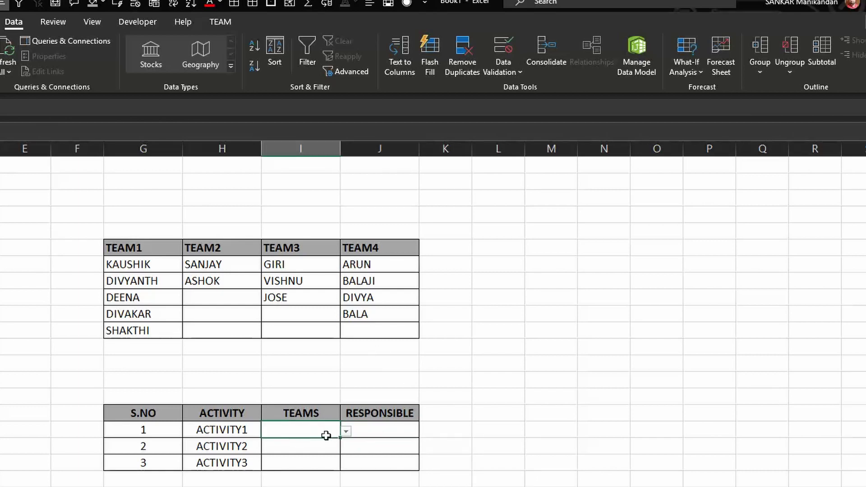
{"action": "left_click", "coordinate": [346, 432]}
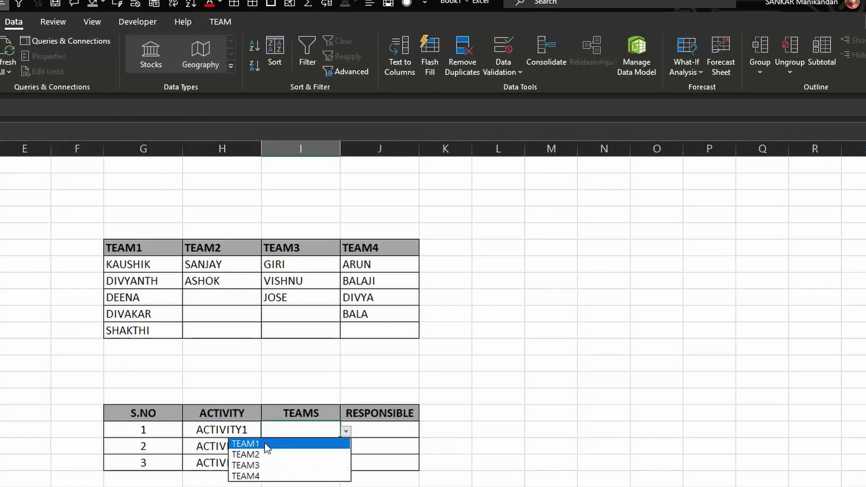
{"action": "left_click", "coordinate": [267, 444]}
- Open data validation for the RESPONSIBLE cells J17:J19 and allow List entries
{"action": "left_click", "coordinate": [369, 433]}
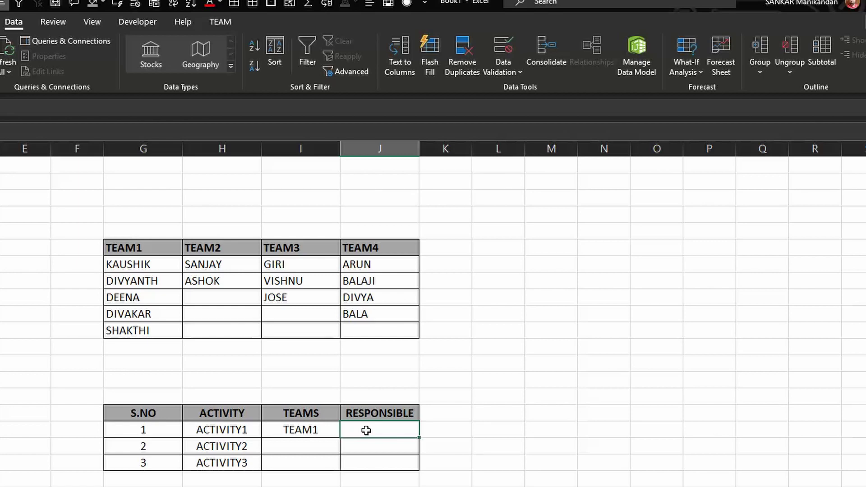
{"action": "left_click_drag", "start_coordinate": [367, 430], "coordinate": [367, 464]}
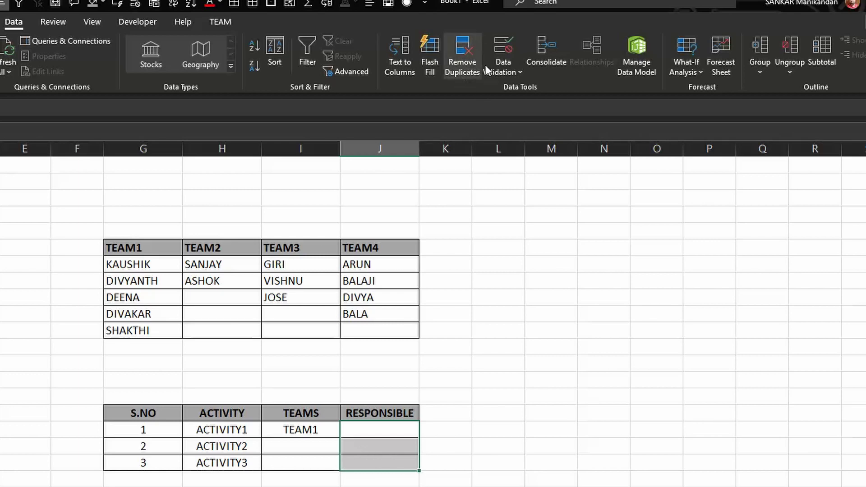
{"action": "left_click", "coordinate": [496, 50]}
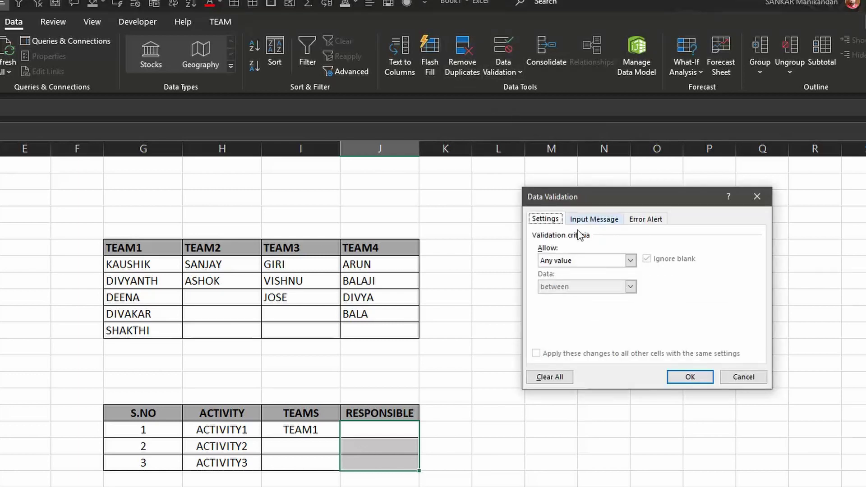
{"action": "left_click", "coordinate": [583, 261]}
{"action": "left_click", "coordinate": [552, 297]}
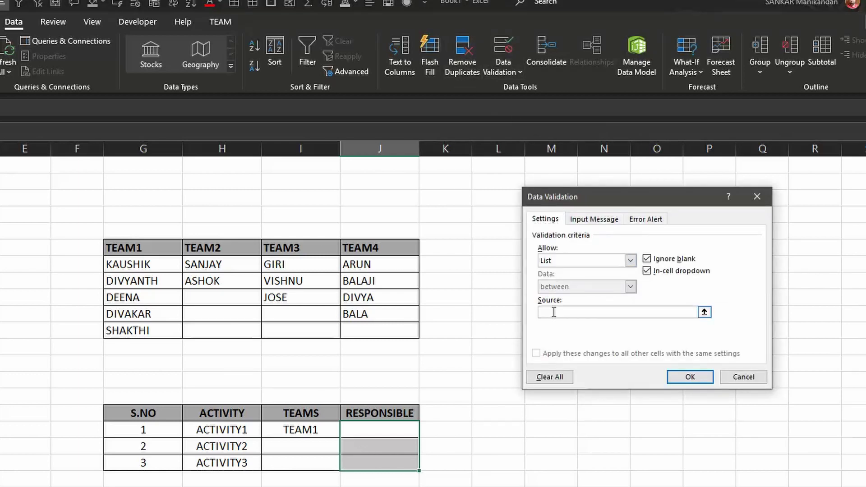
- Set the RESPONSIBLE validation source to =INDIRECT($I$17) and apply it
{"action": "left_click", "coordinate": [554, 312]}
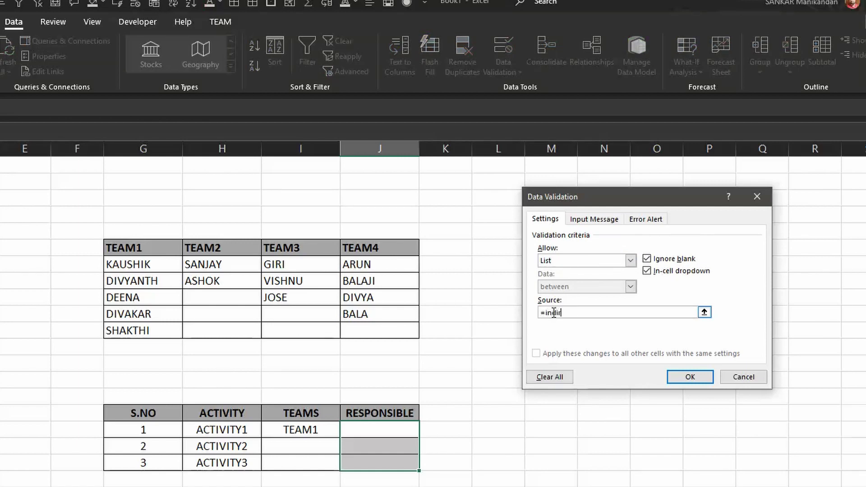
{"action": "type", "text": "("}
{"action": "key", "text": "BackSpace"}
{"action": "key", "text": "BackSpace"}
{"action": "type", "text": "("}
{"action": "type", "text": "("}
{"action": "left_click", "coordinate": [305, 427]}
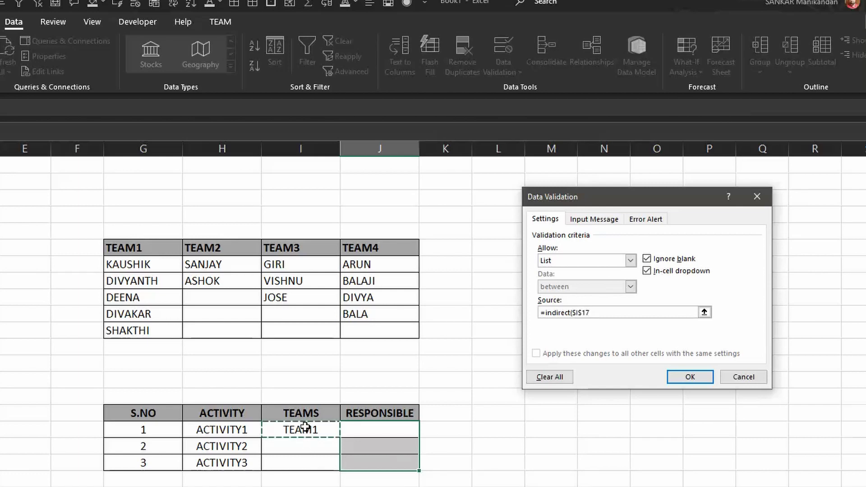
{"action": "type", "text": ")"}
{"action": "left_click", "coordinate": [690, 377]}
{"action": "left_click", "coordinate": [667, 384]}
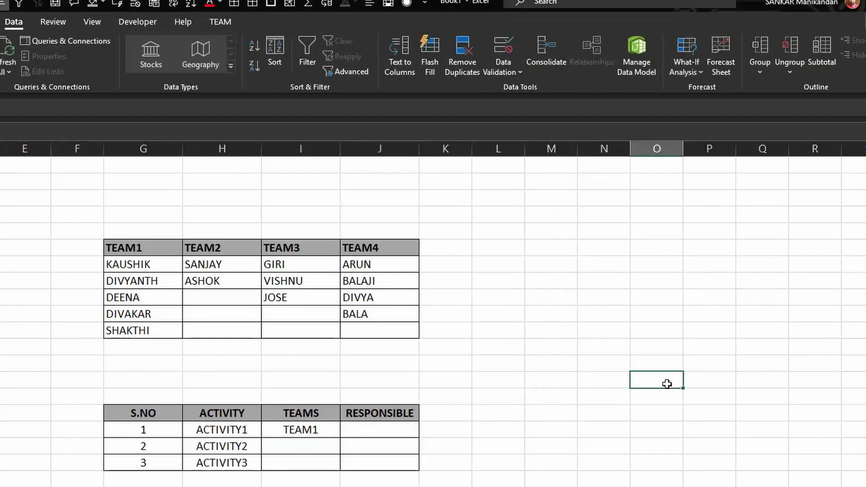
- Check which names the RESPONSIBLE dropdown offers for ACTIVITY1 with TEAM1 selected
{"action": "left_click", "coordinate": [348, 433]}
{"action": "left_click", "coordinate": [316, 433]}
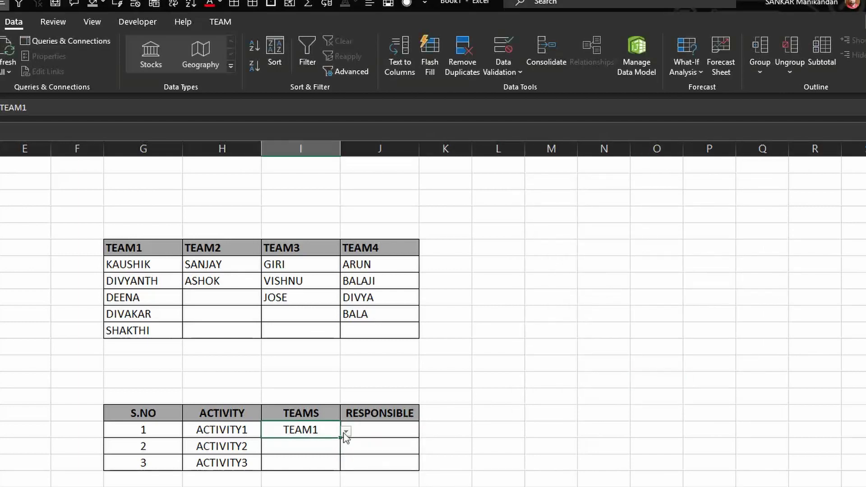
{"action": "left_click", "coordinate": [351, 430]}
{"action": "left_click", "coordinate": [424, 431]}
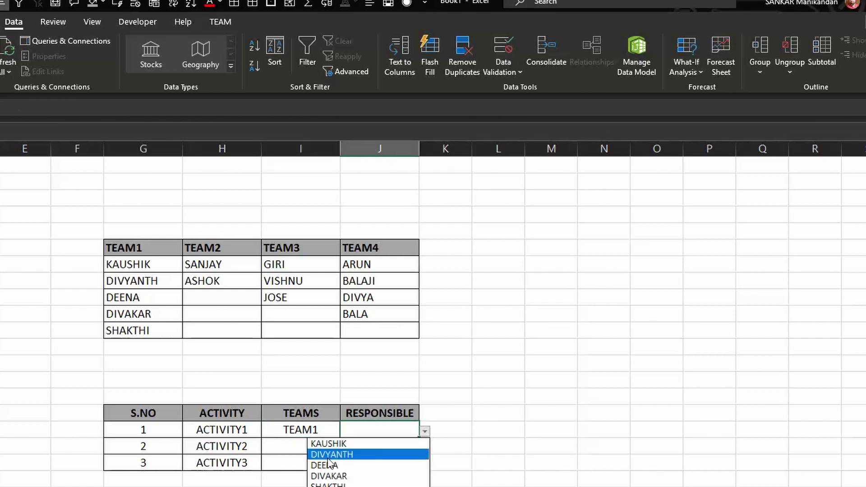
- Switch ACTIVITY1's team to TEAM3 and check the names in its RESPONSIBLE dropdown
{"action": "left_click", "coordinate": [278, 429]}
{"action": "left_click", "coordinate": [295, 429]}
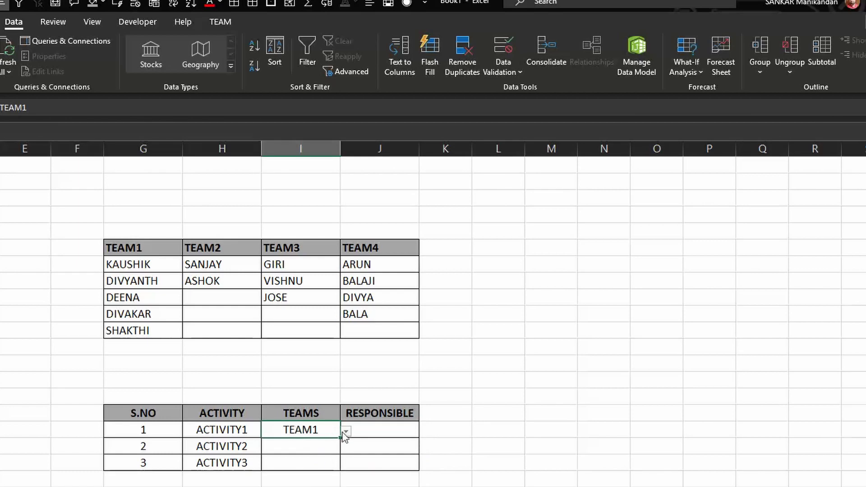
{"action": "left_click", "coordinate": [345, 431]}
{"action": "left_click", "coordinate": [280, 465]}
{"action": "left_click", "coordinate": [398, 434]}
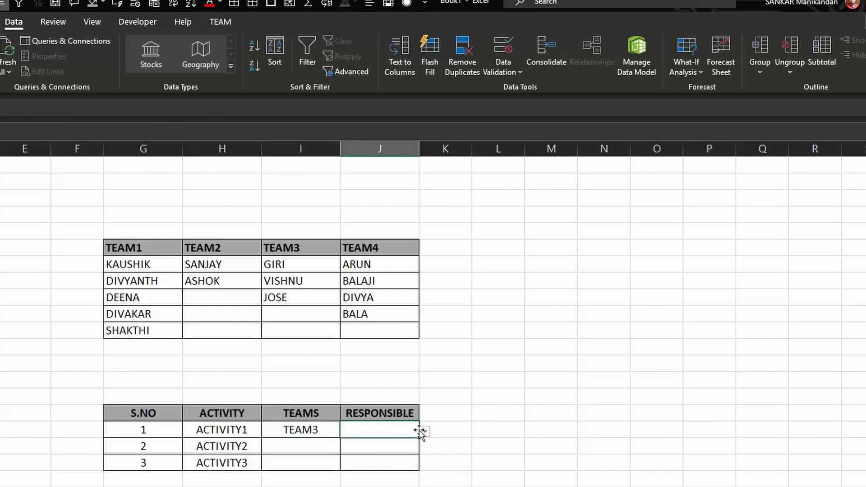
{"action": "left_click", "coordinate": [424, 433]}
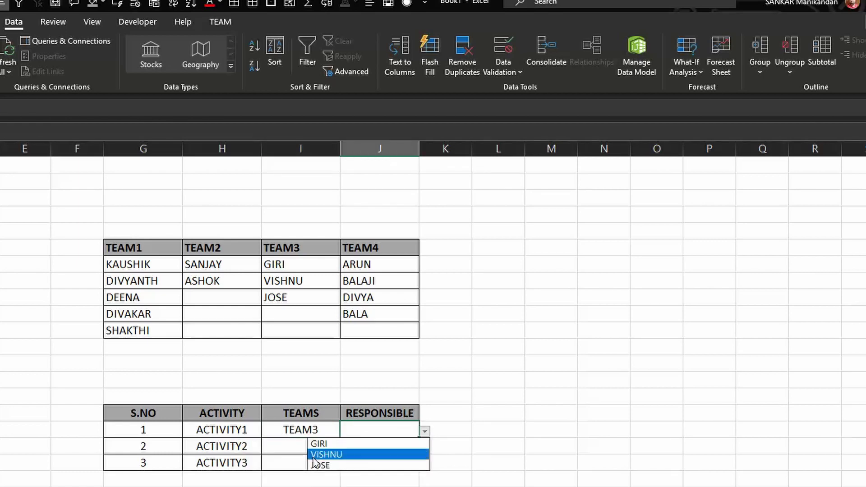
{"action": "left_click", "coordinate": [423, 432]}
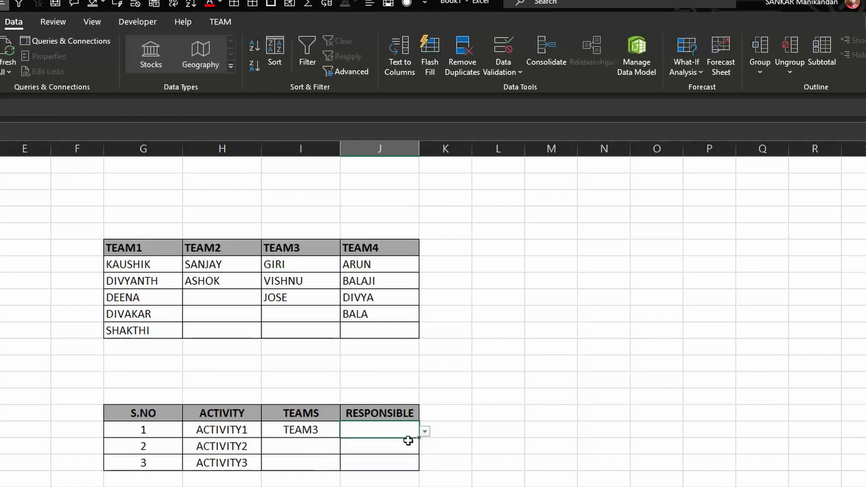
{"action": "left_click", "coordinate": [424, 432]}
{"action": "left_click", "coordinate": [424, 432]}
- Set ACTIVITY1's team to TEAM1 and choose the first listed TEAM1 member as responsible
{"action": "left_click", "coordinate": [316, 431]}
{"action": "left_click", "coordinate": [345, 431]}
{"action": "left_click", "coordinate": [305, 441]}
{"action": "left_click", "coordinate": [393, 433]}
{"action": "left_click", "coordinate": [424, 433]}
{"action": "left_click", "coordinate": [342, 443]}
- Choose TEAM2 for ACTIVITY2 and check the names in its RESPONSIBLE dropdown
{"action": "left_click", "coordinate": [333, 445]}
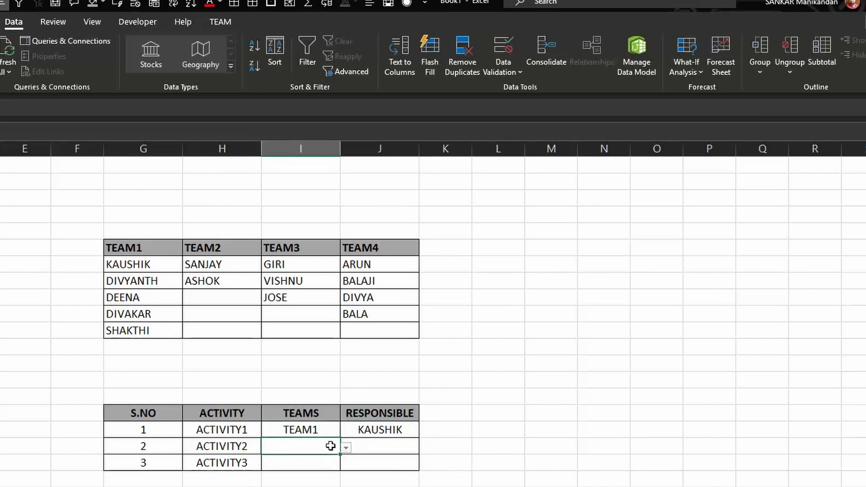
{"action": "left_click", "coordinate": [346, 447]}
{"action": "left_click", "coordinate": [244, 471]}
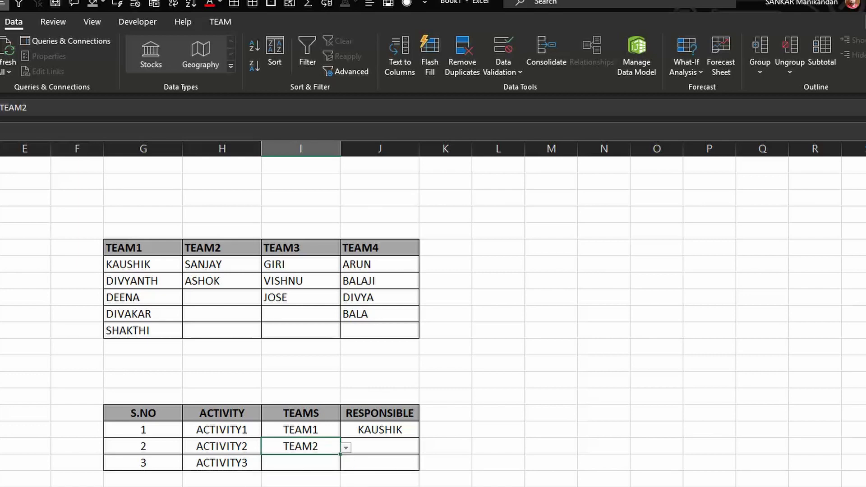
{"action": "left_click", "coordinate": [358, 451]}
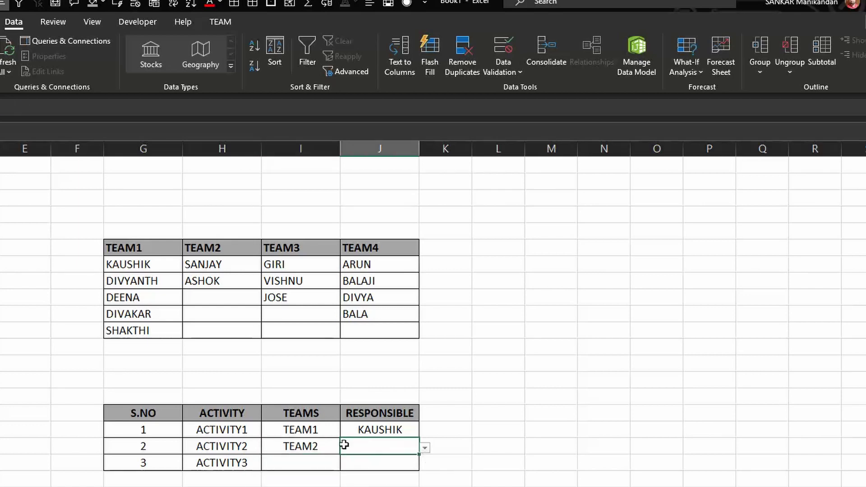
{"action": "left_click", "coordinate": [424, 448]}
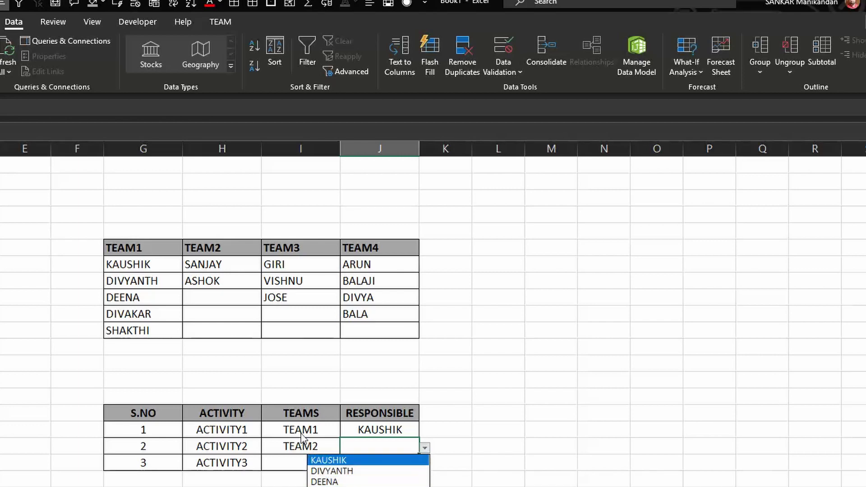
{"action": "key", "text": "Escape"}
- Change the list validation source of the three RESPONSIBLE cells to =INDIRECT($I17), making the row reference relative
{"action": "left_click_drag", "start_coordinate": [385, 429], "coordinate": [384, 458]}
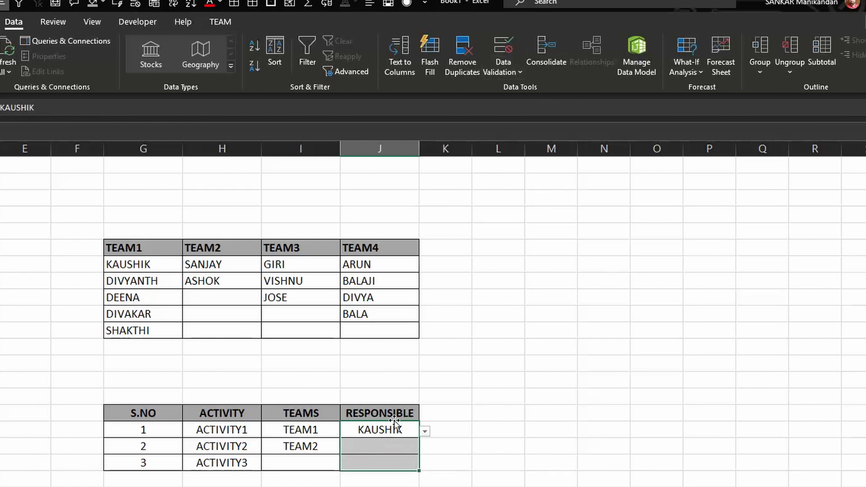
{"action": "left_click", "coordinate": [381, 428]}
{"action": "left_click_drag", "start_coordinate": [381, 429], "coordinate": [383, 454]}
{"action": "left_click", "coordinate": [504, 49]}
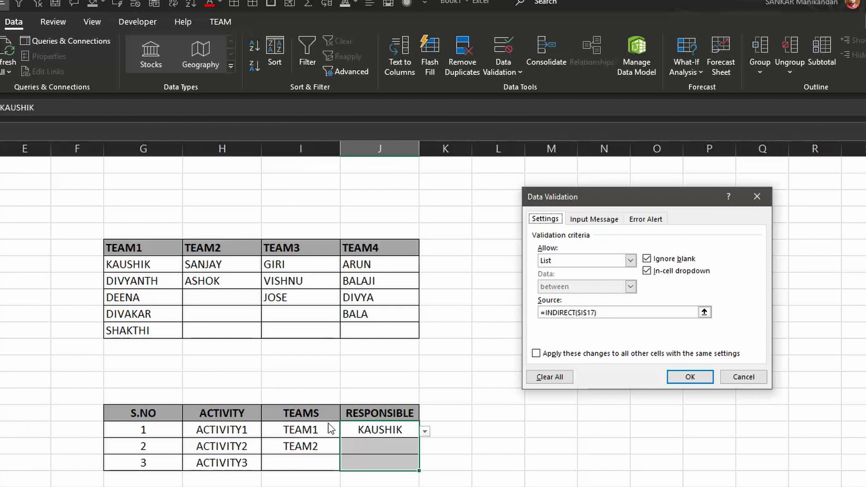
{"action": "left_click", "coordinate": [588, 312]}
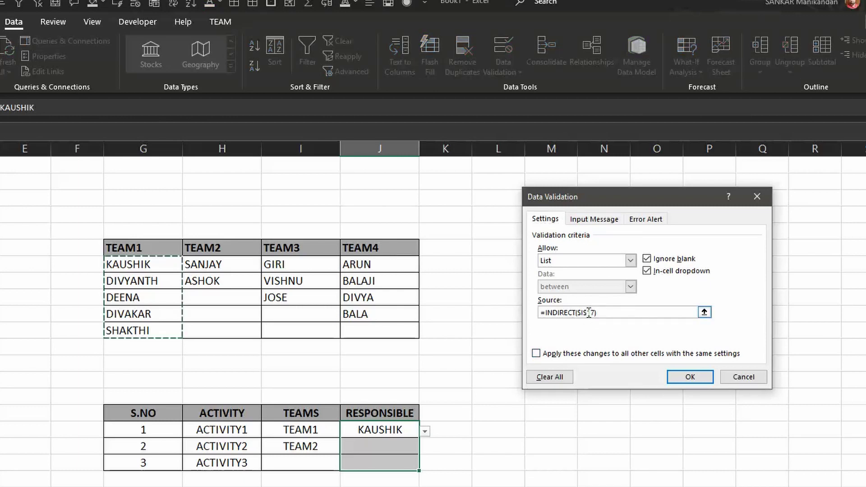
{"action": "left_click", "coordinate": [585, 313]}
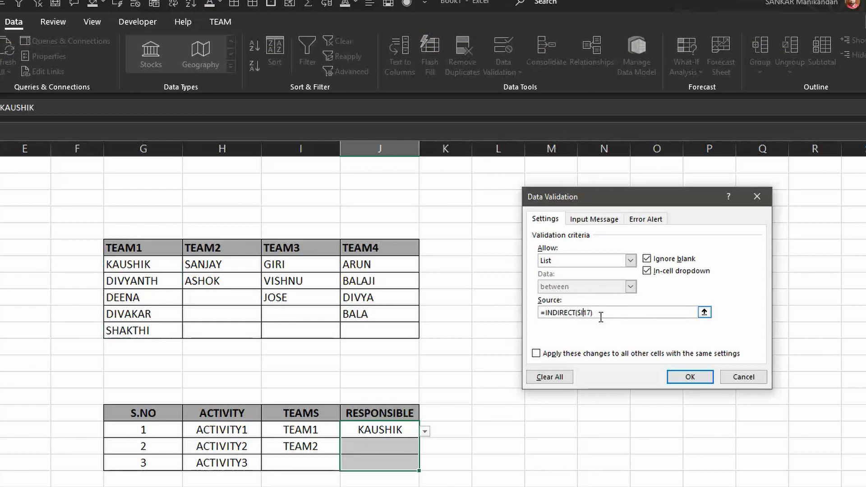
{"action": "left_click", "coordinate": [688, 377]}
{"action": "left_click", "coordinate": [659, 396]}
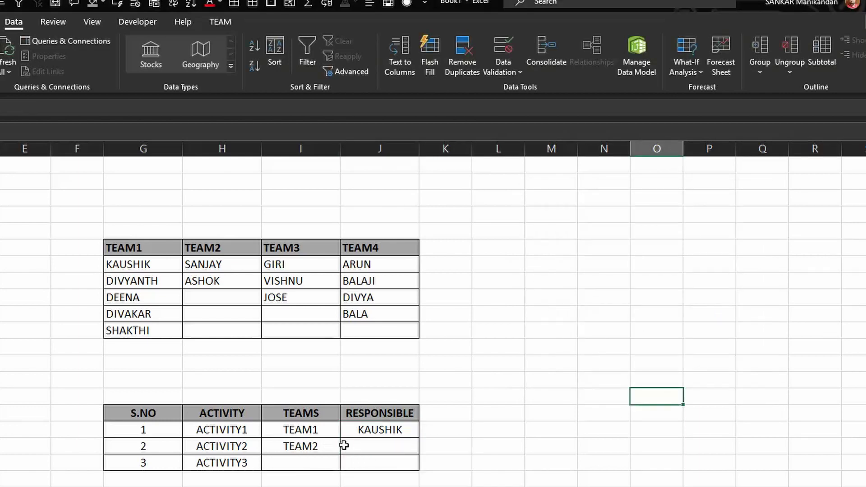
- Choose the second listed TEAM2 member as responsible for ACTIVITY2
{"action": "left_click", "coordinate": [370, 443]}
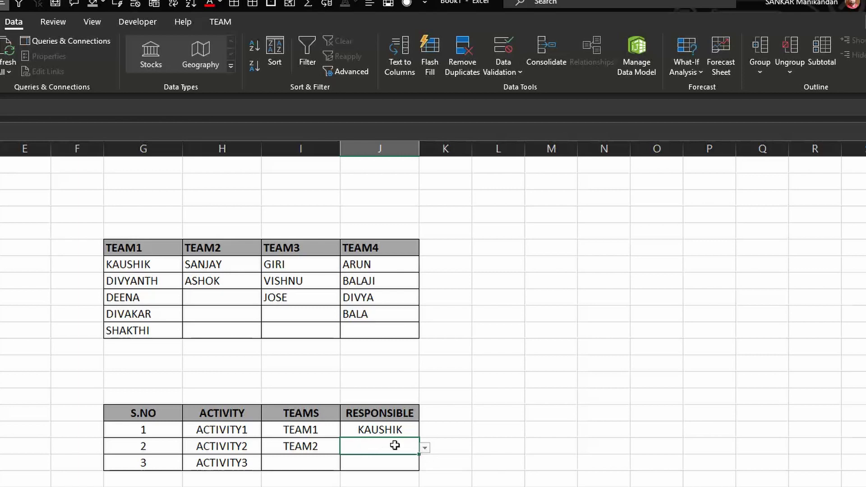
{"action": "left_click", "coordinate": [303, 446]}
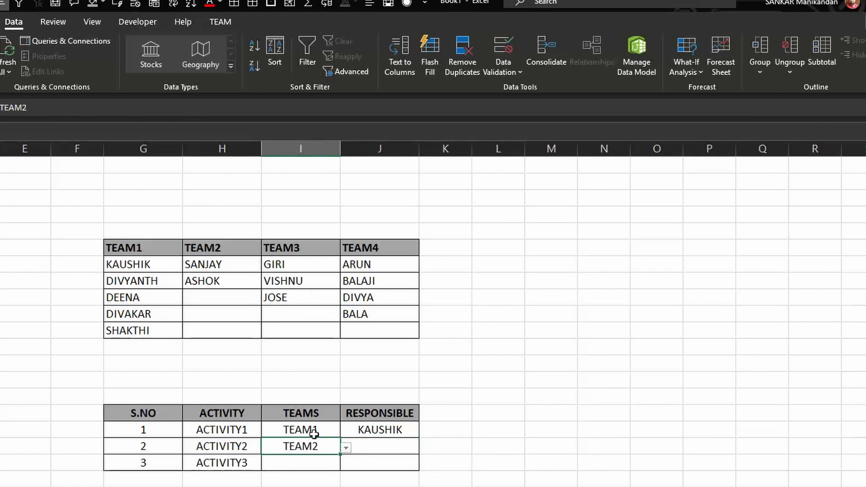
{"action": "left_click", "coordinate": [380, 445]}
{"action": "left_click", "coordinate": [424, 448]}
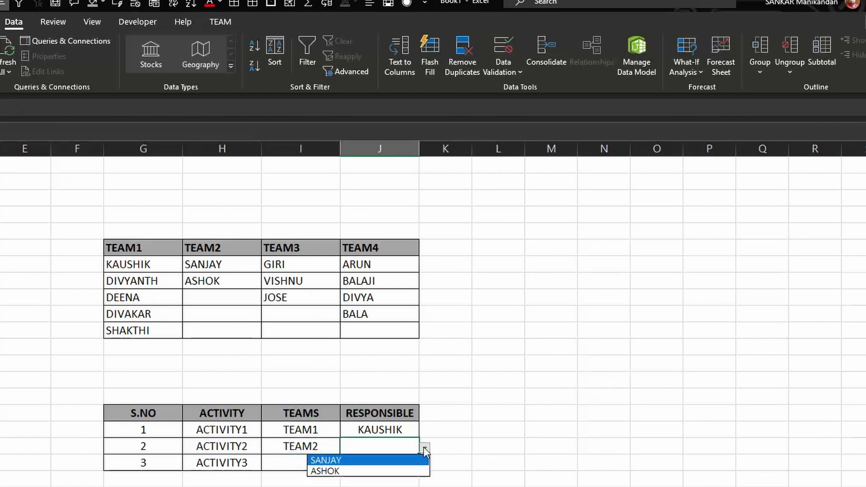
{"action": "left_click", "coordinate": [325, 471]}
- Set ACTIVITY3's team to TEAM4 and choose the second listed TEAM4 member as responsible
{"action": "left_click", "coordinate": [312, 460]}
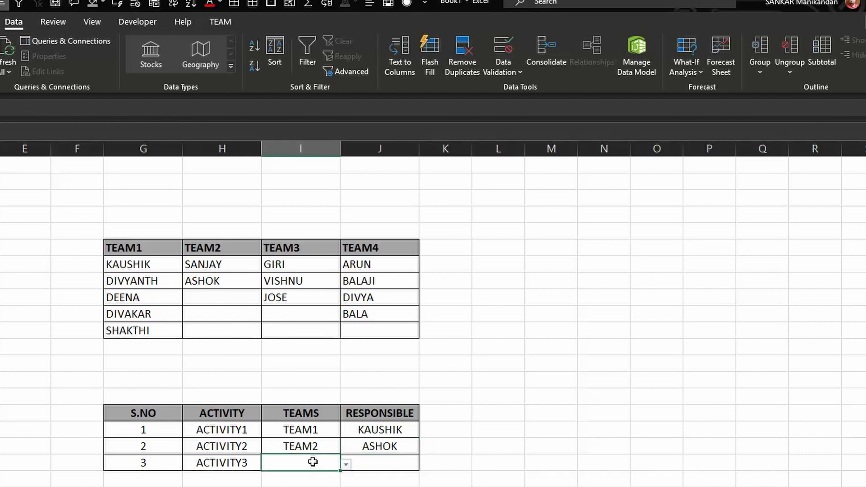
{"action": "left_click", "coordinate": [345, 464]}
{"action": "left_click", "coordinate": [311, 484]}
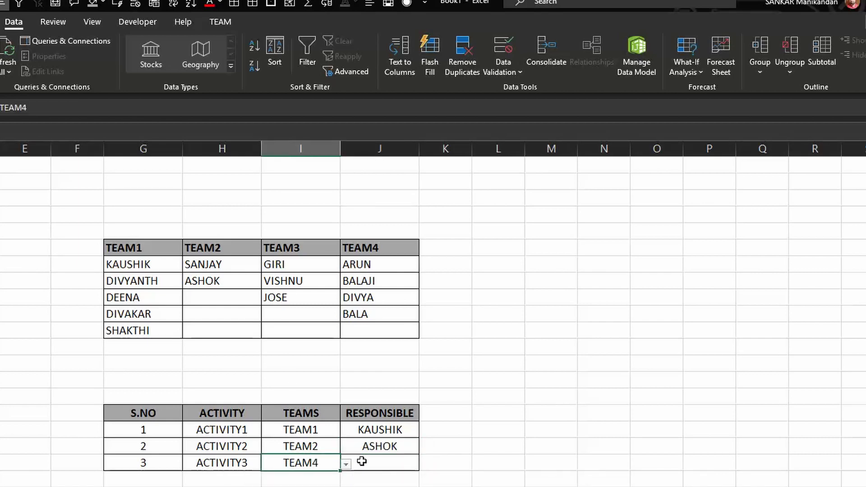
{"action": "left_click", "coordinate": [360, 462]}
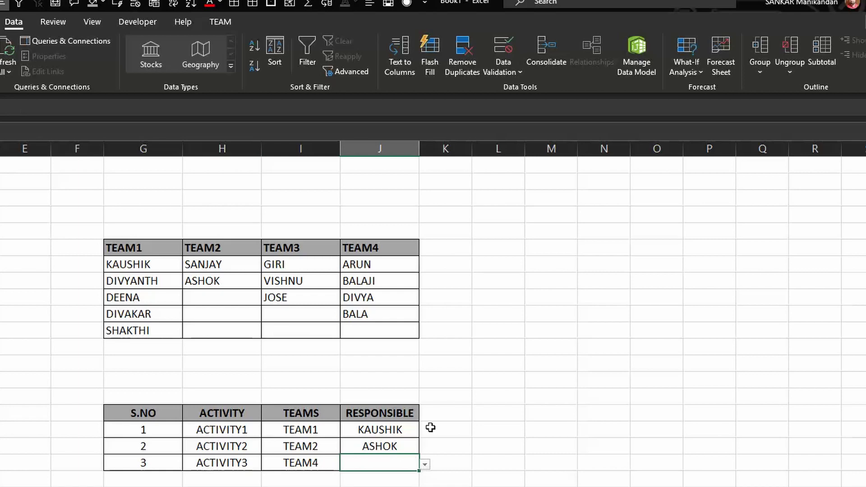
{"action": "left_click", "coordinate": [425, 464]}
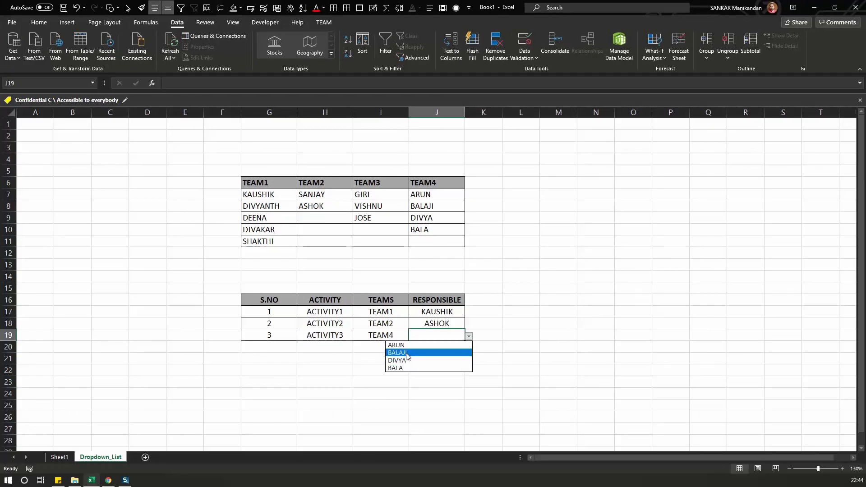
{"action": "left_click", "coordinate": [406, 353]}
{"action": "left_click", "coordinate": [450, 357]}
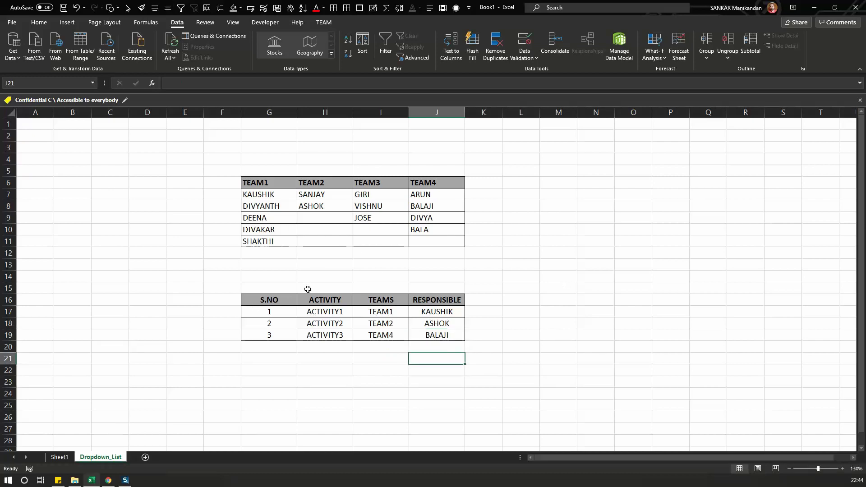